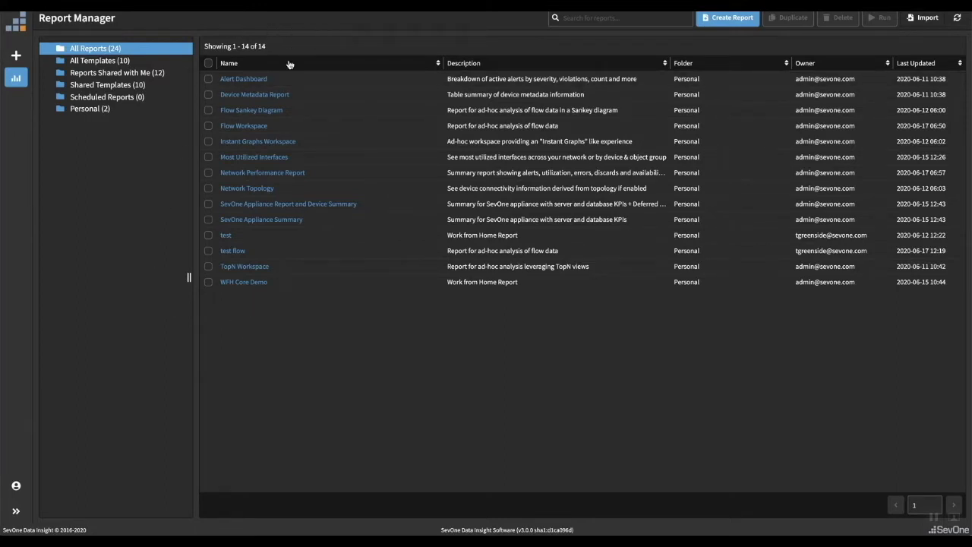
Open the Alert Dashboard report and filter its linked charts and table to LON-CORE01 via the donut.
click(248, 81)
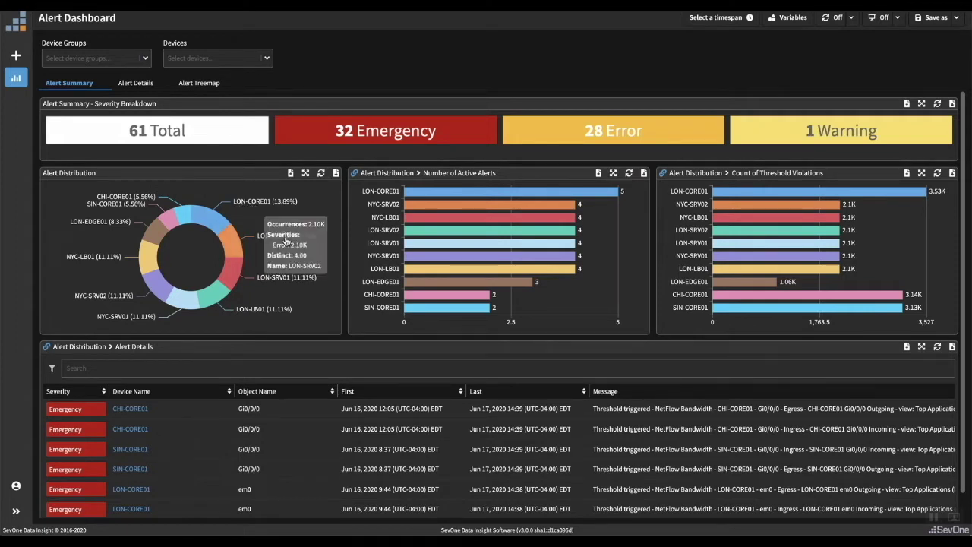
mouse_move(258, 314)
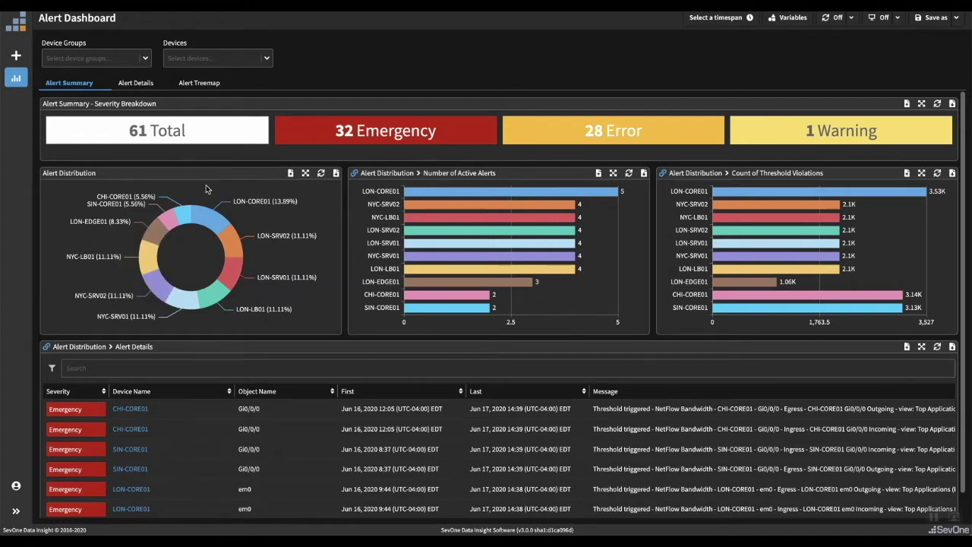
mouse_move(211, 222)
click(204, 221)
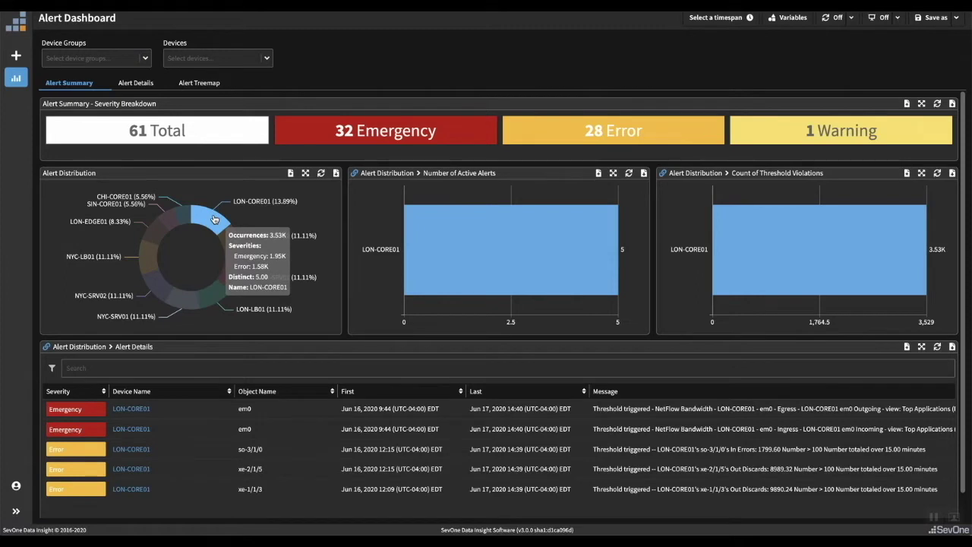
mouse_move(413, 233)
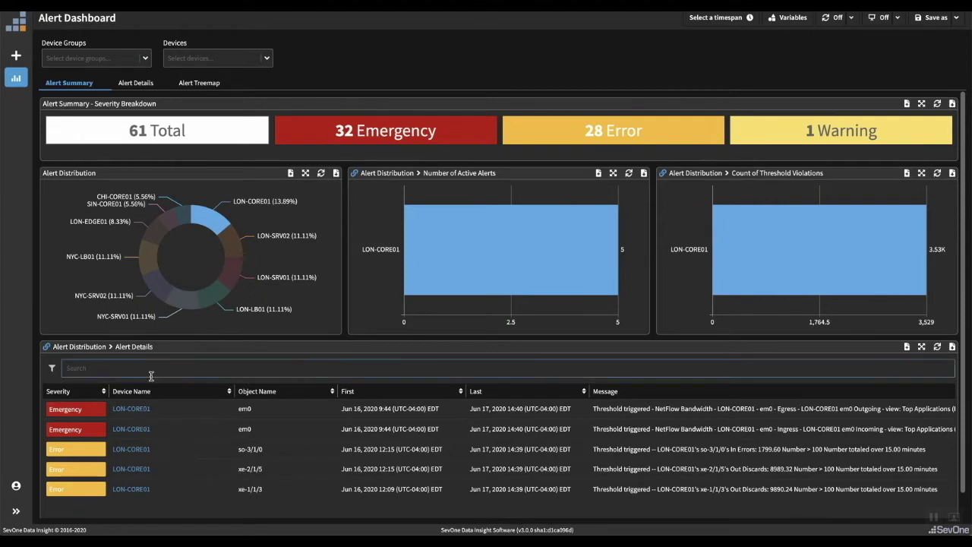
mouse_move(213, 222)
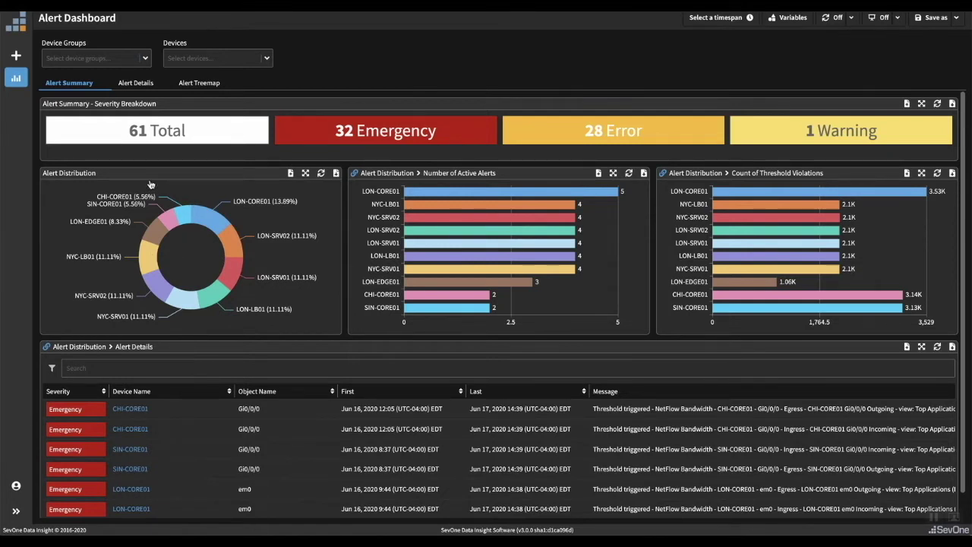
click(136, 85)
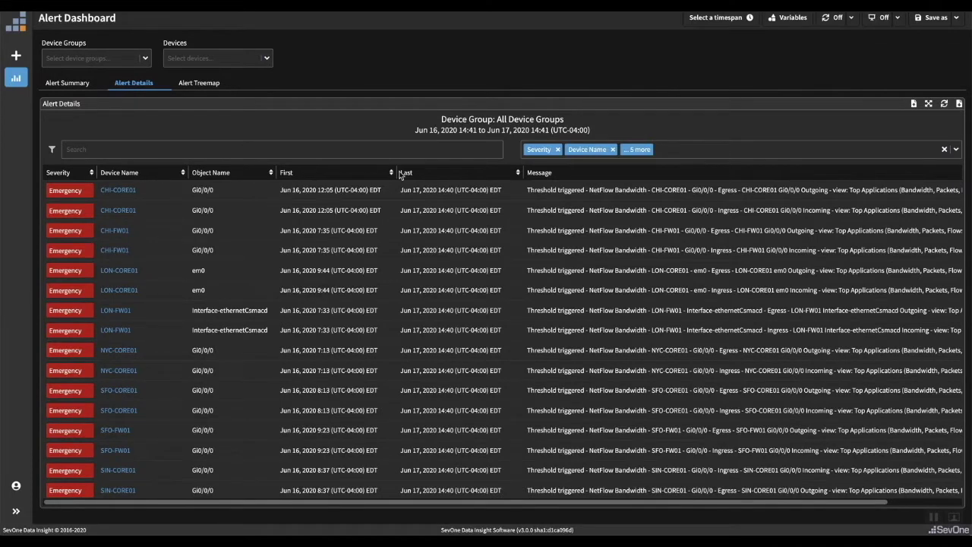
click(211, 150)
click(206, 84)
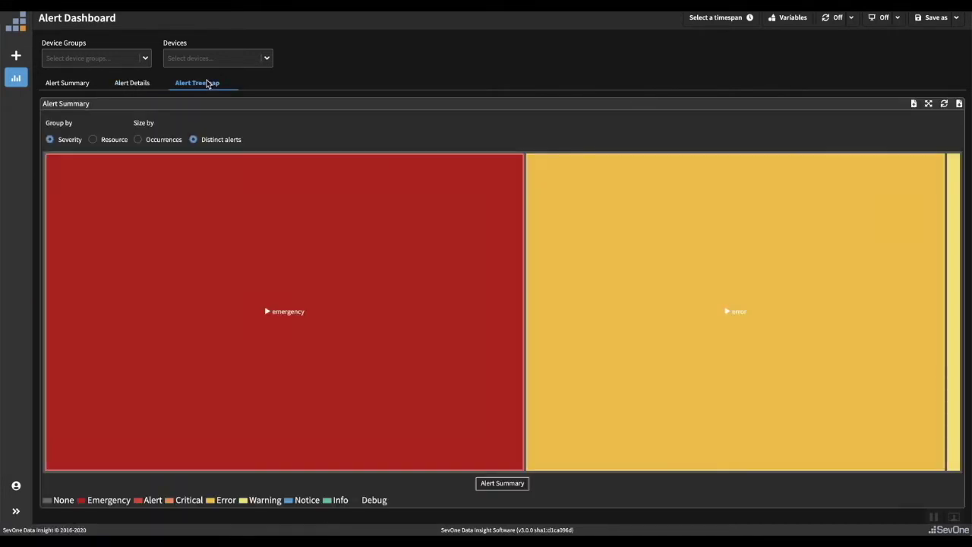
mouse_move(308, 327)
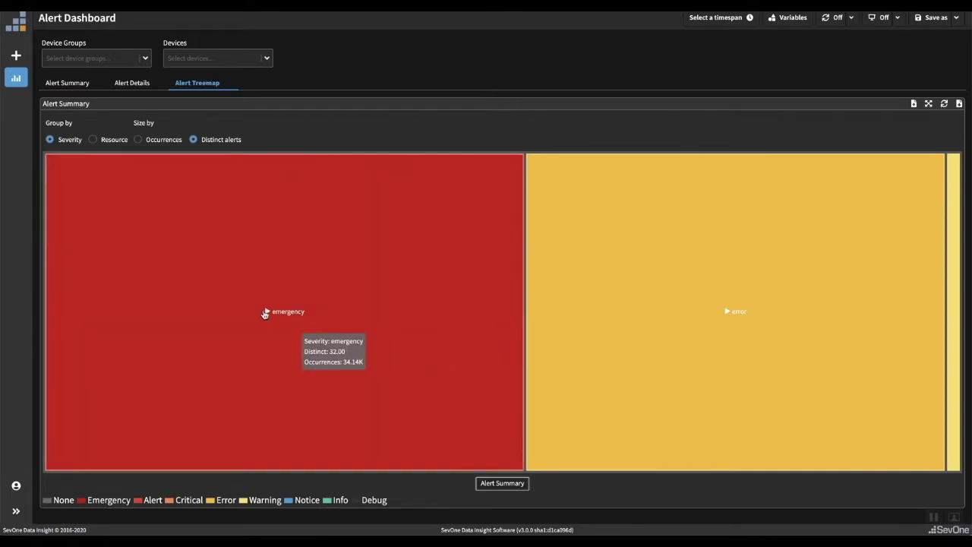
click(267, 313)
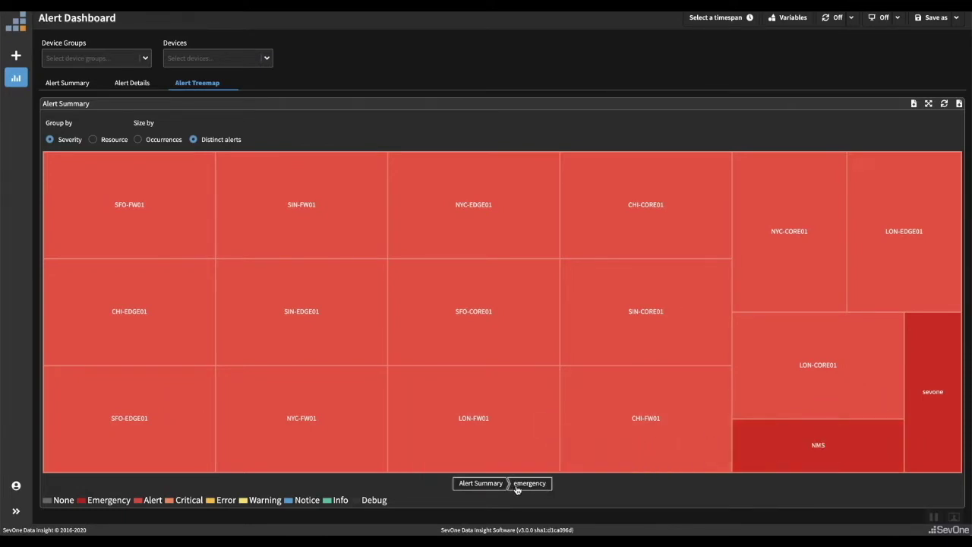
click(491, 487)
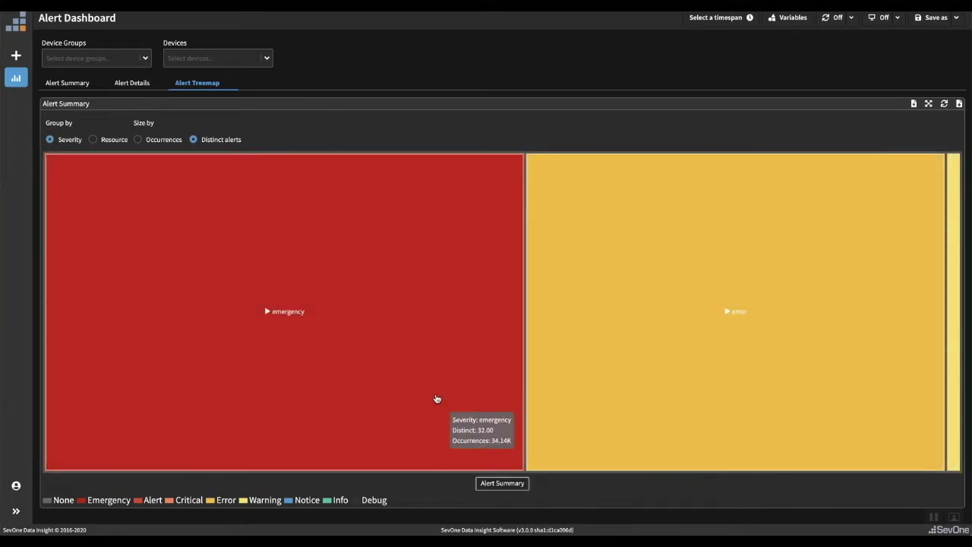
click(64, 84)
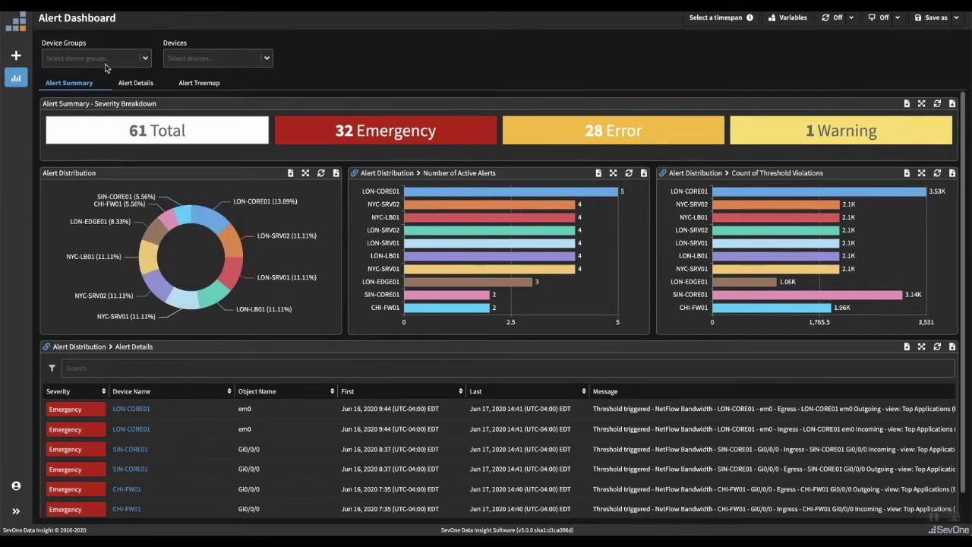
Filter by the Location device group and expand its individual sites.
click(145, 61)
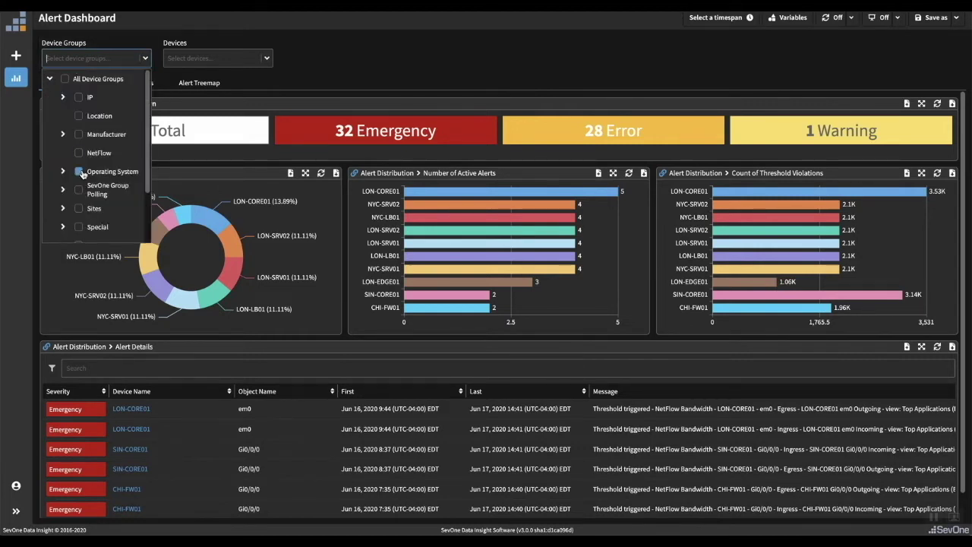
scroll(82, 174, down, 1)
scroll(83, 174, down, 2)
scroll(82, 174, up, 3)
click(79, 118)
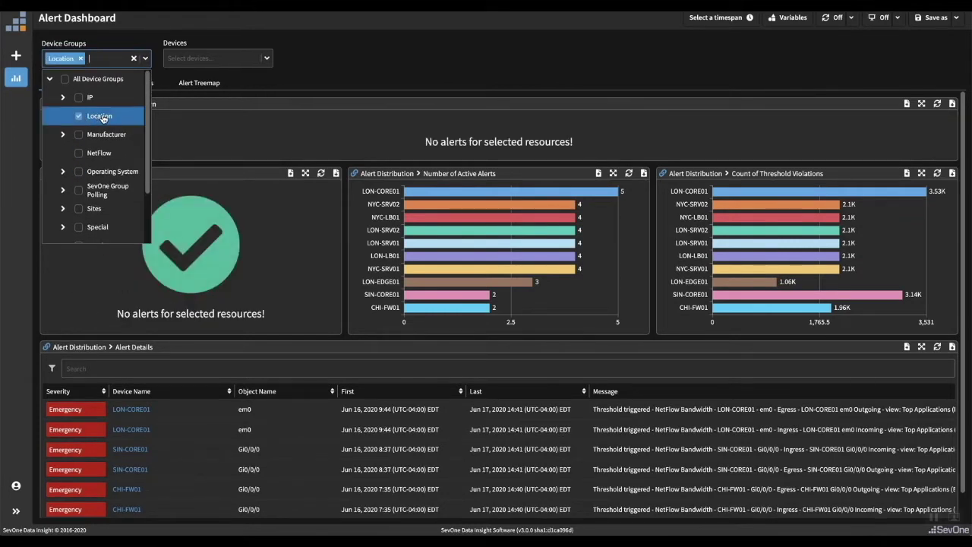
scroll(80, 155, down, 2)
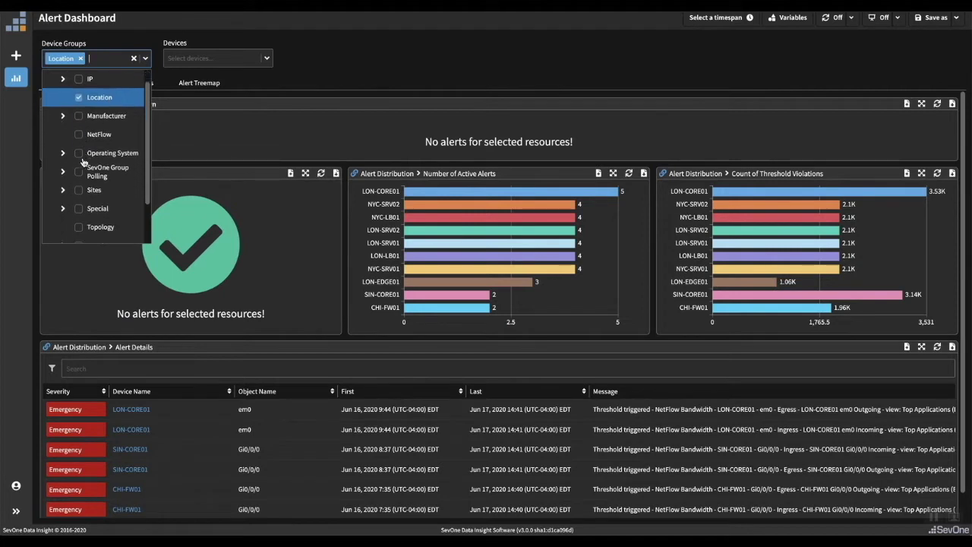
click(63, 142)
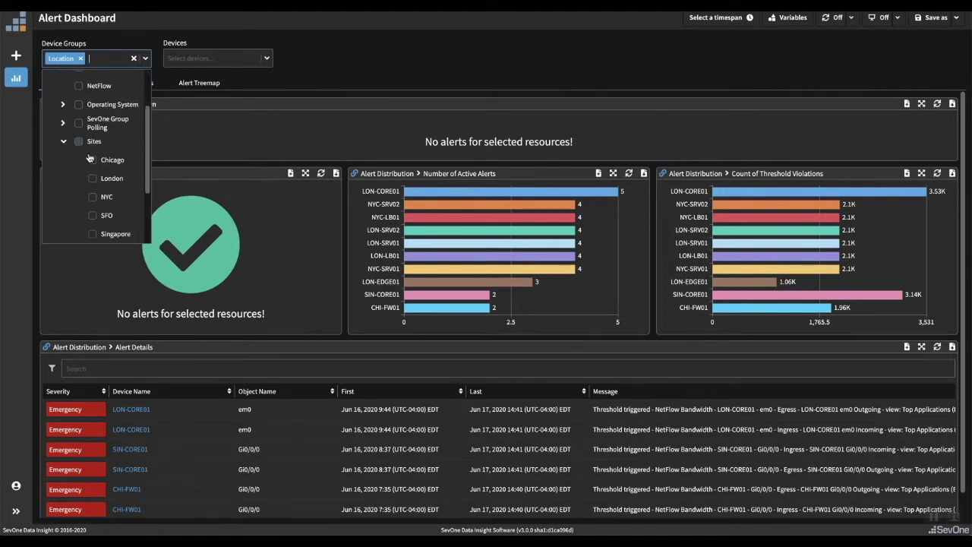
Replace the Location group with the Chicago and London sites, leaving the device filter empty.
click(93, 161)
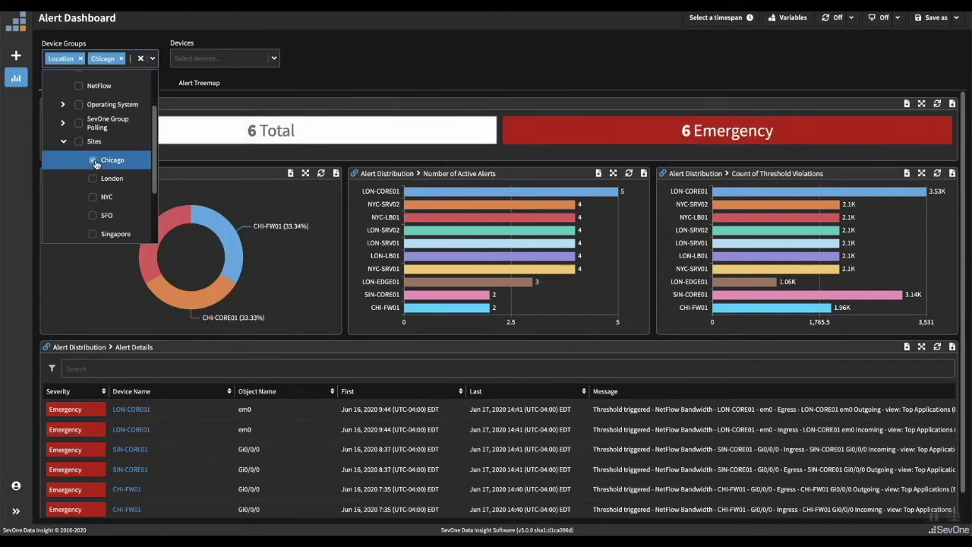
click(79, 58)
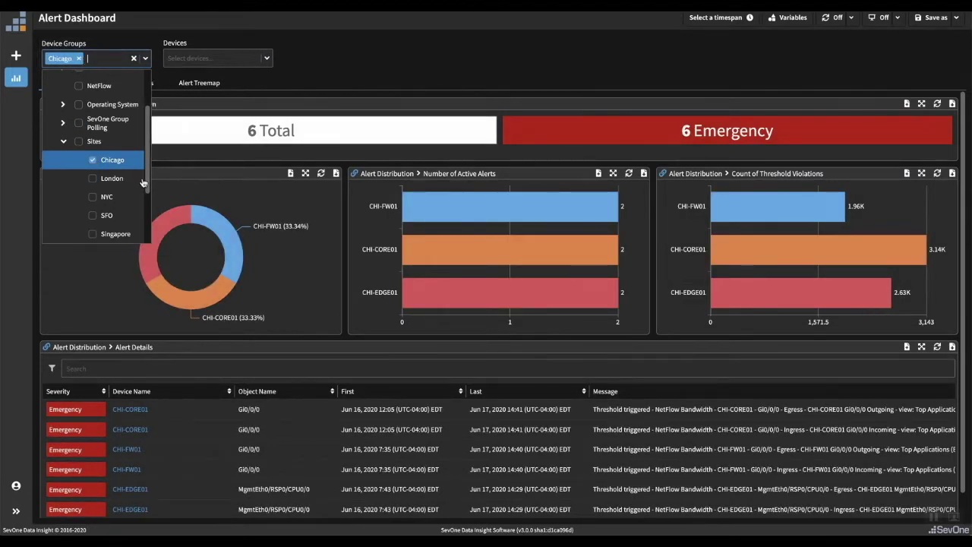
mouse_move(181, 296)
click(93, 179)
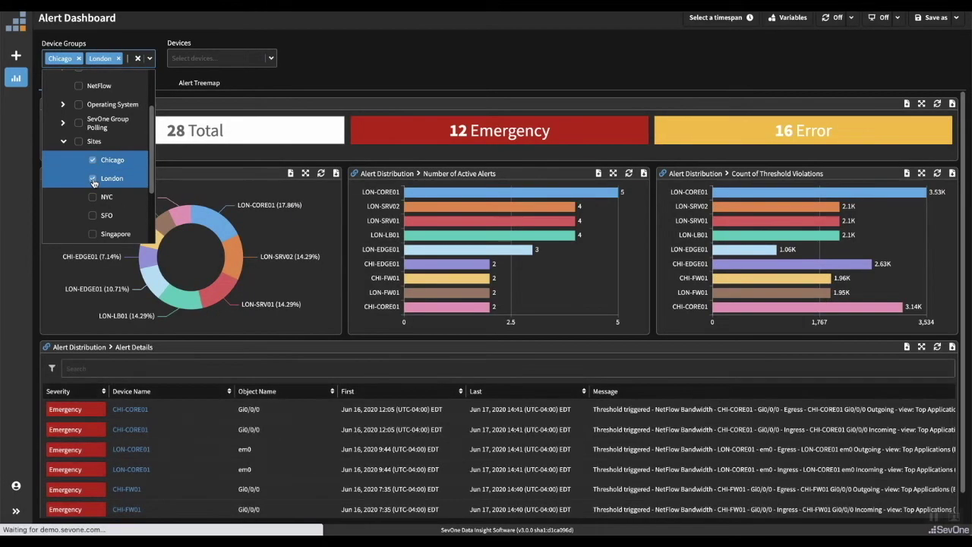
click(393, 65)
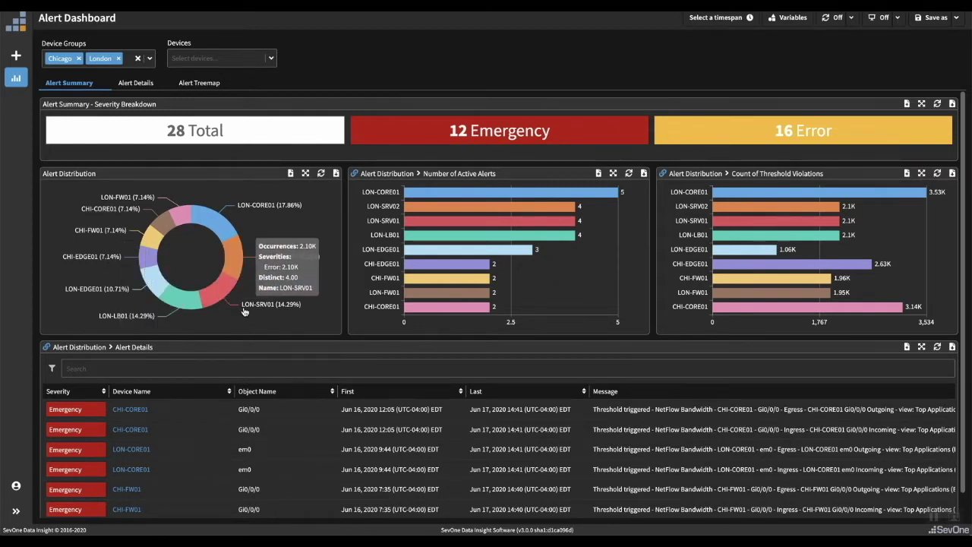
click(241, 63)
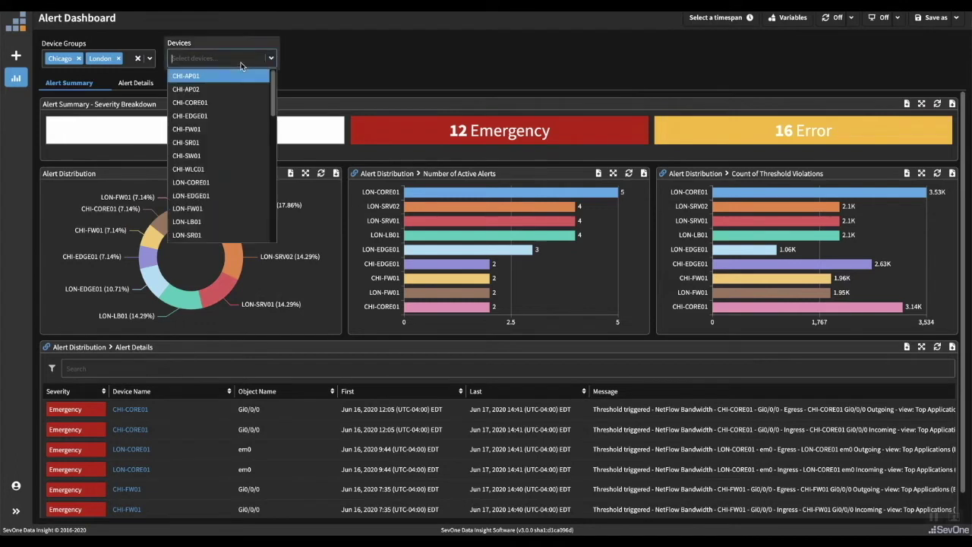
click(338, 61)
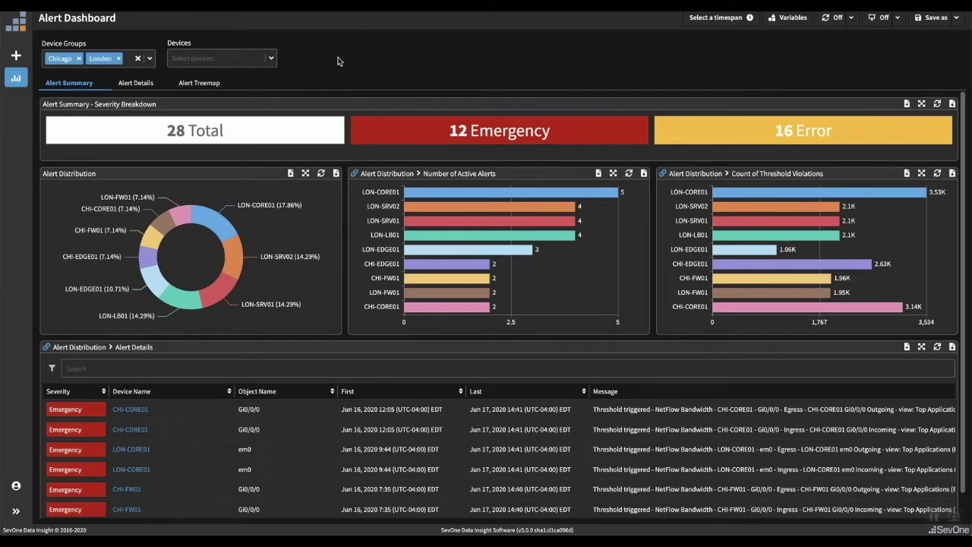
Swap the device group filter from Chicago and London to the SFO site.
click(78, 60)
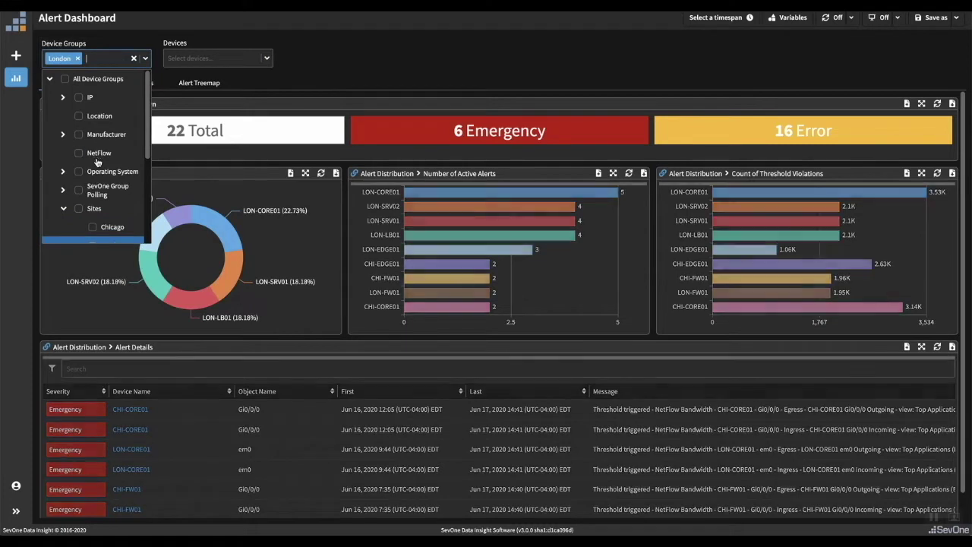
scroll(96, 163, down, 2)
scroll(96, 163, down, 2)
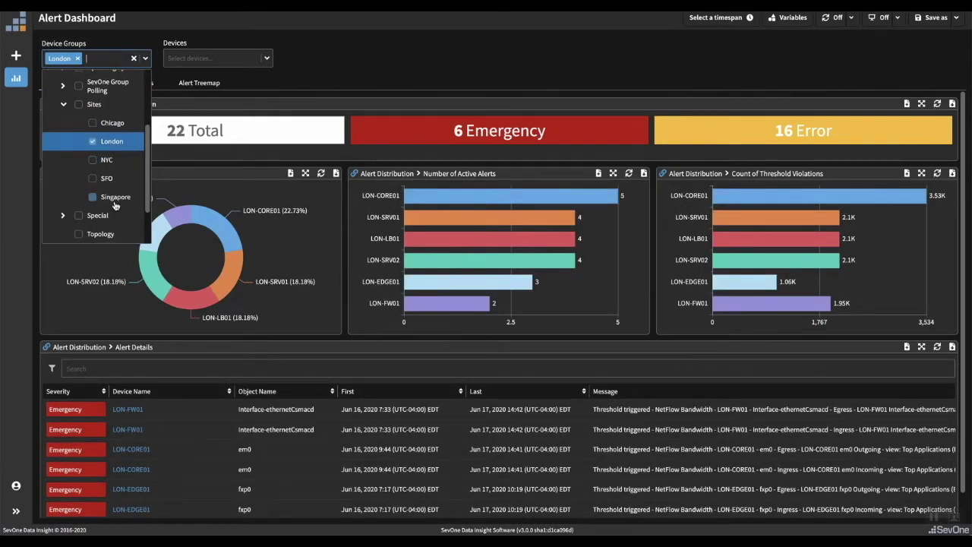
scroll(116, 205, up, 1)
scroll(114, 205, up, 1)
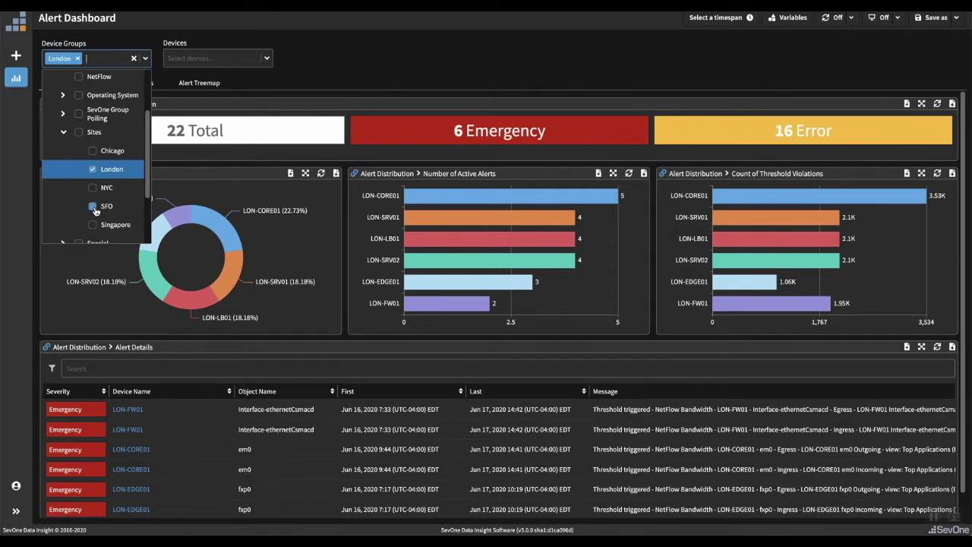
click(93, 207)
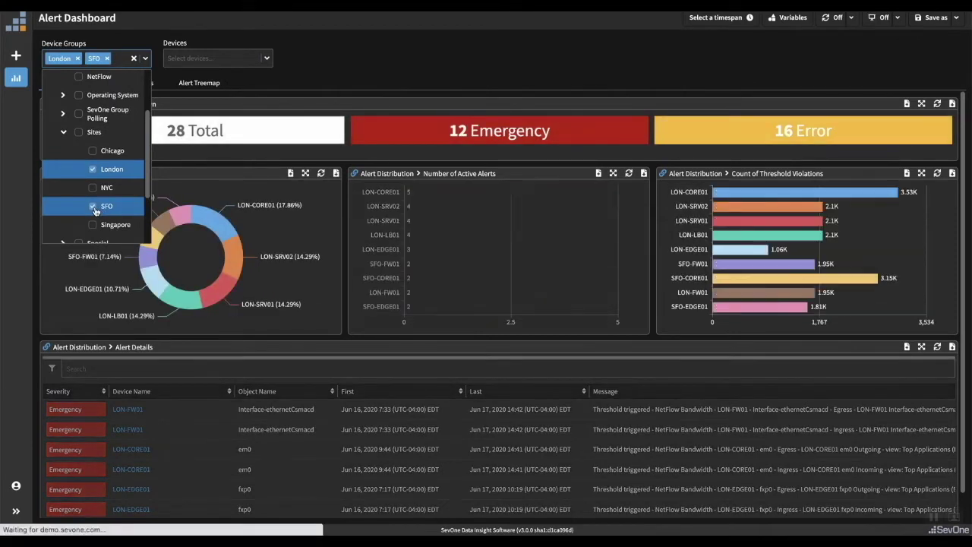
click(92, 170)
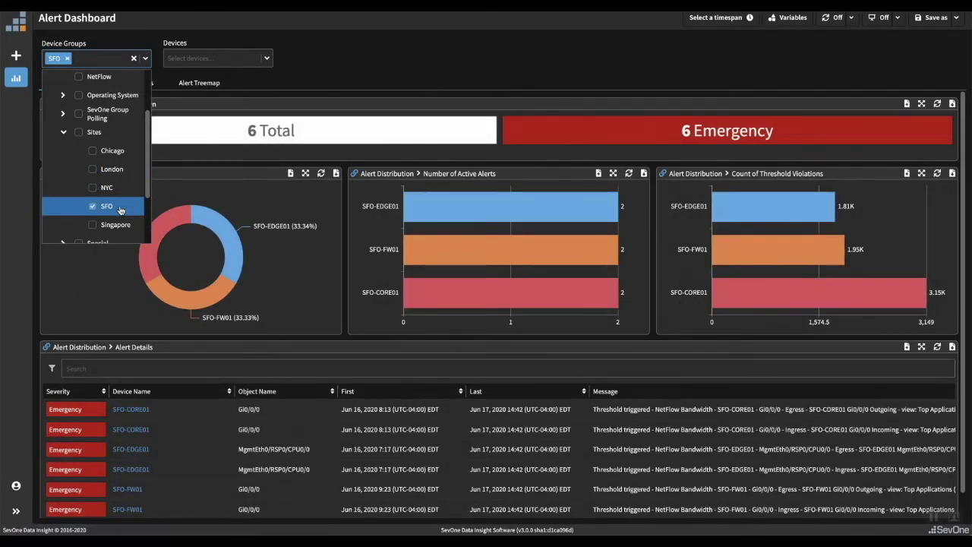
click(353, 70)
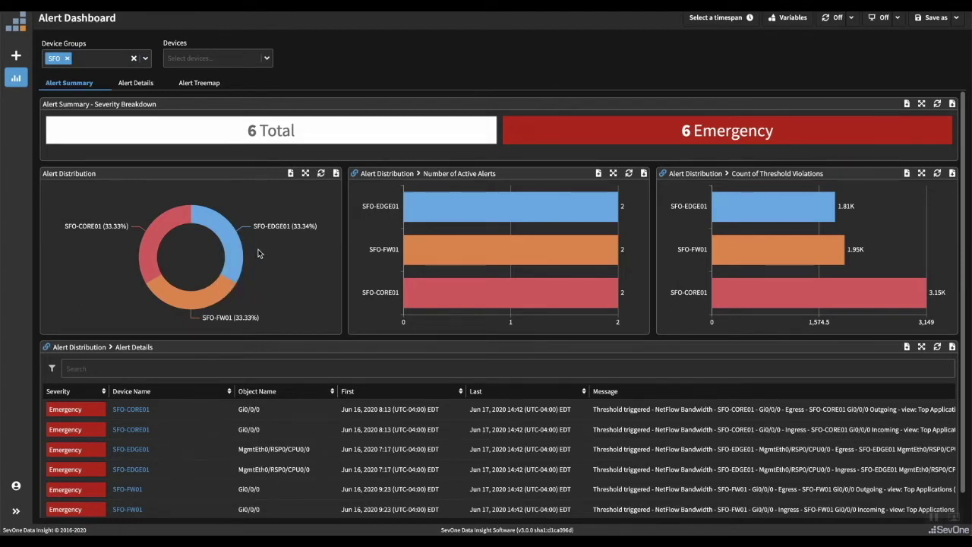
Filter the dashboard to the SFO-CORE01 device.
click(243, 60)
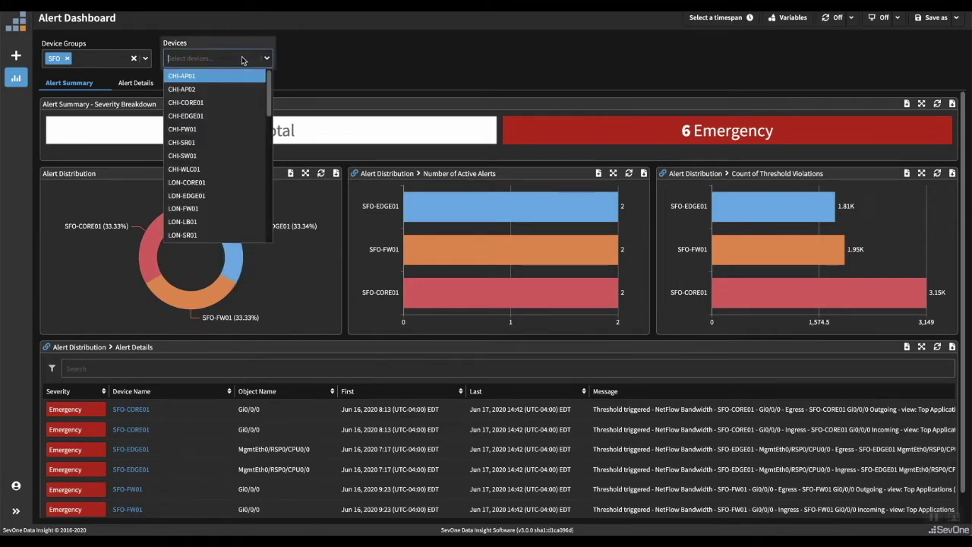
drag(269, 98, 272, 215)
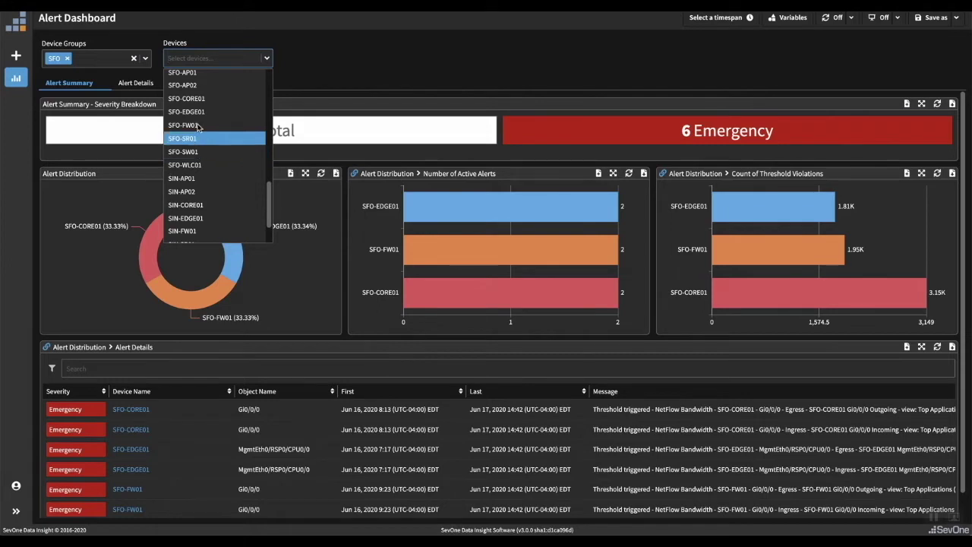
click(196, 99)
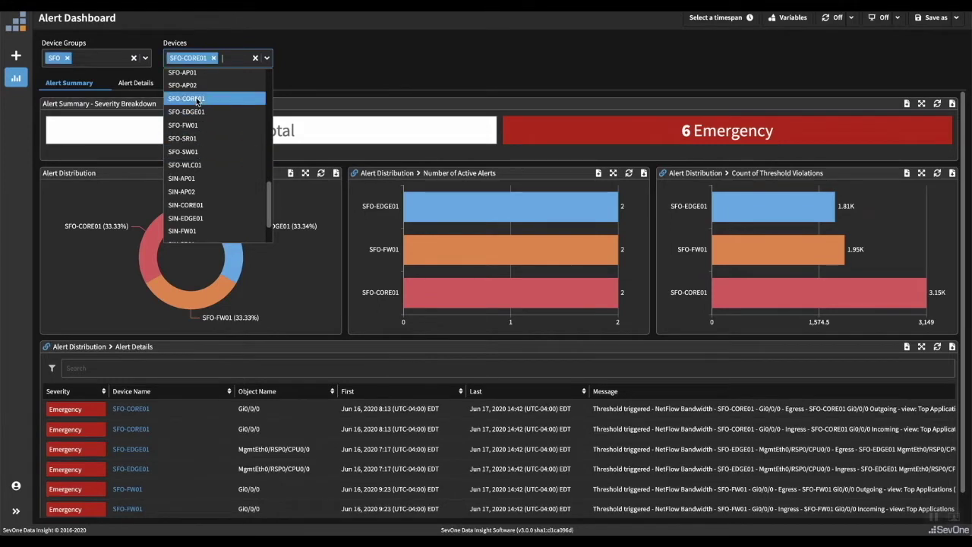
click(335, 63)
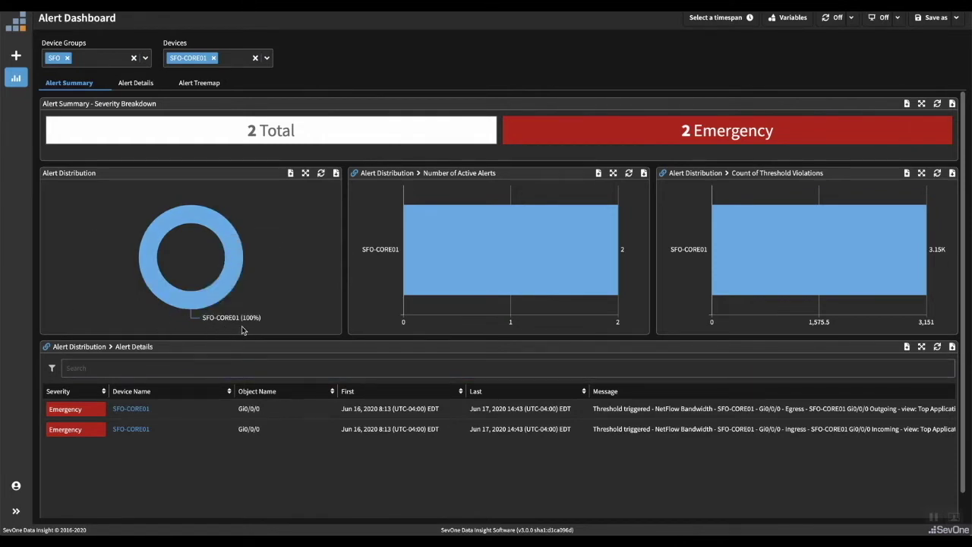
Clear the SFO-CORE01 device and SFO group filters so all 61 alerts show.
click(214, 58)
click(337, 71)
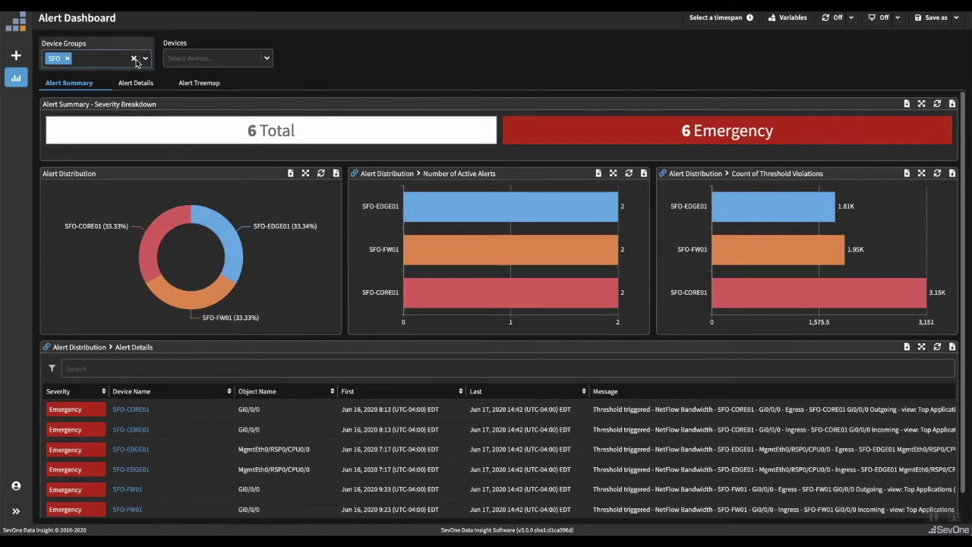
click(134, 59)
click(359, 64)
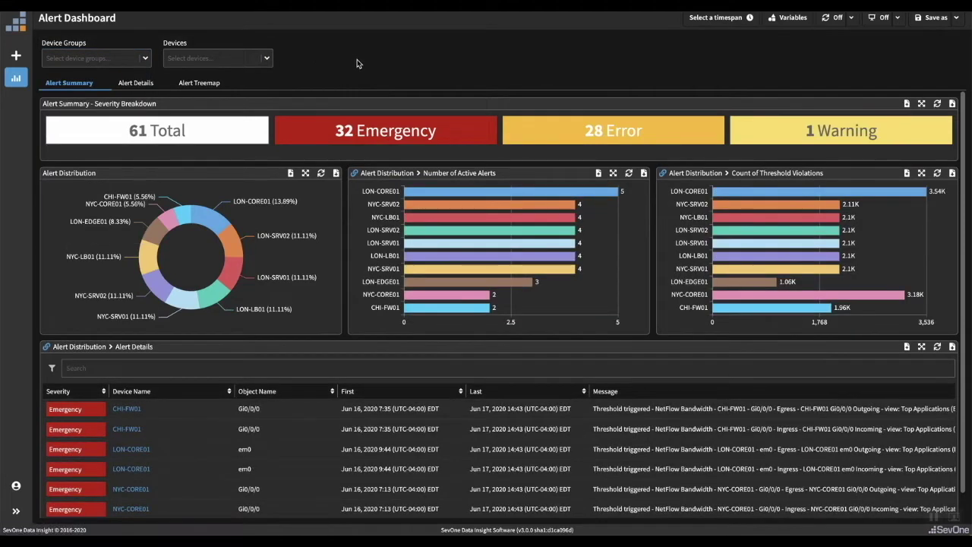
click(191, 61)
Search 'sf' in the Devices list and filter to SFO-CORE01's 2 emergency alerts.
text(sf)
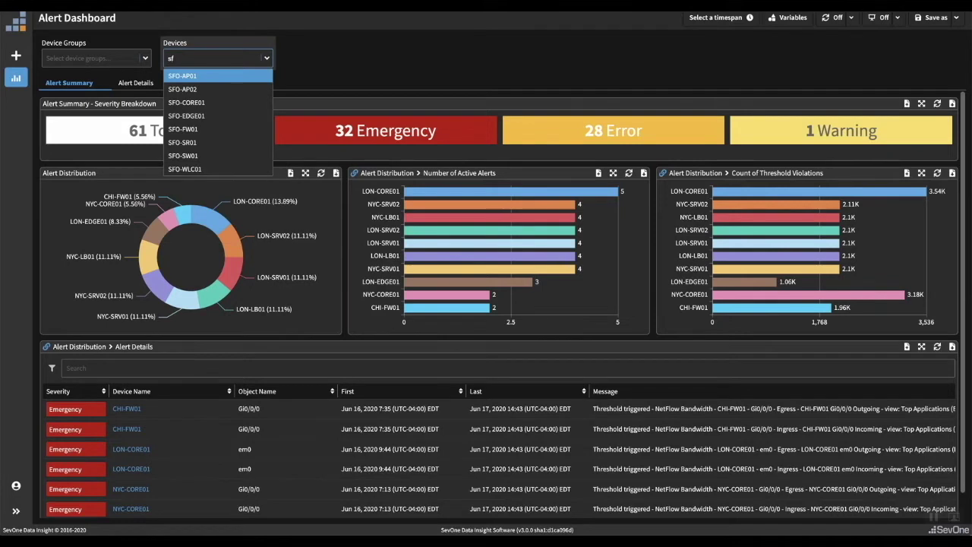
click(189, 103)
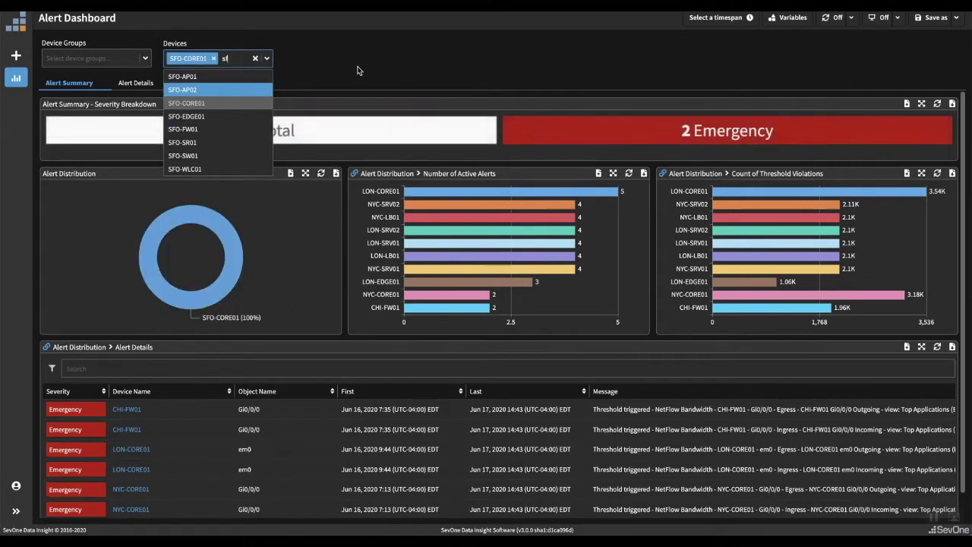
click(358, 70)
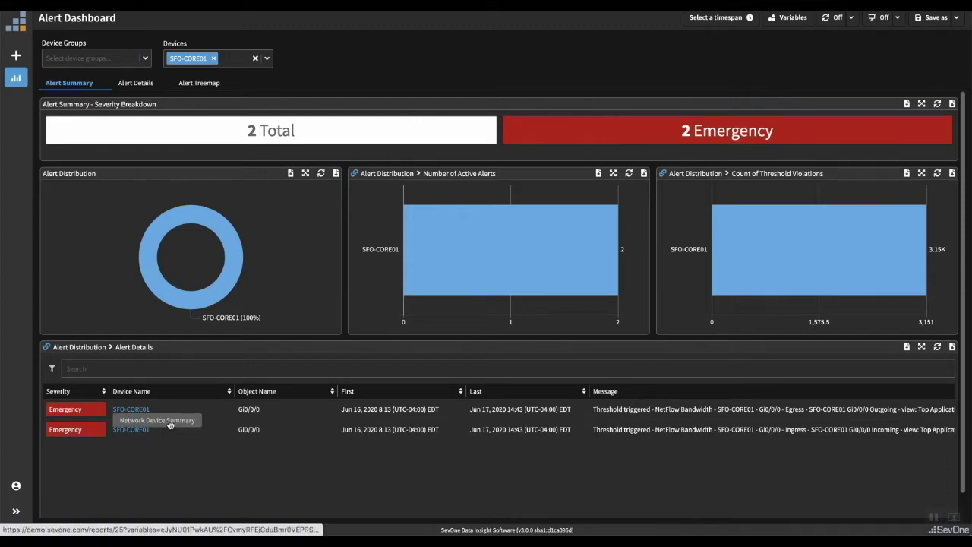
click(160, 421)
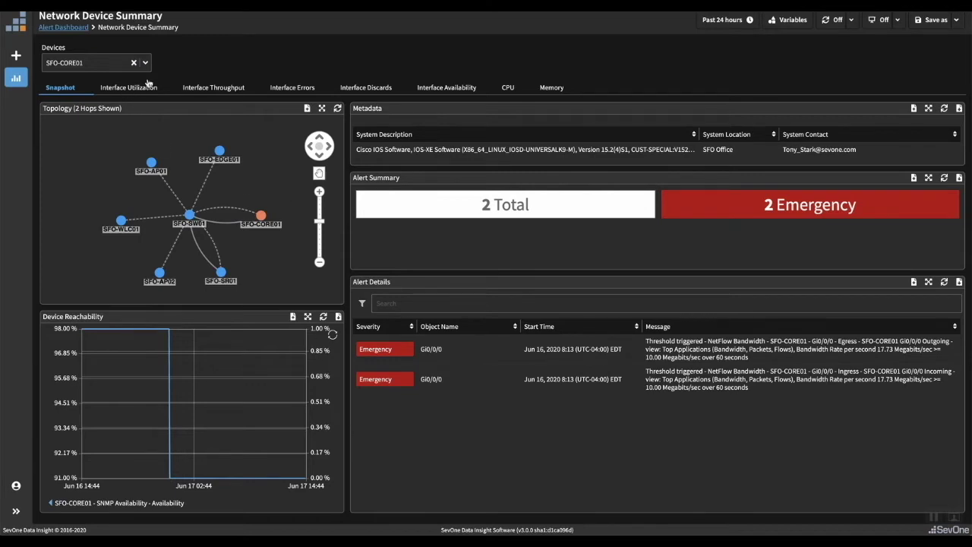
Bring up SFO-CORE01's Network Device Summary, showing Fa0/2/4 as most utilized at 26.37%.
mouse_move(120, 339)
Review SFO-CORE01's interface utilization, throughput, errors and discards.
click(120, 90)
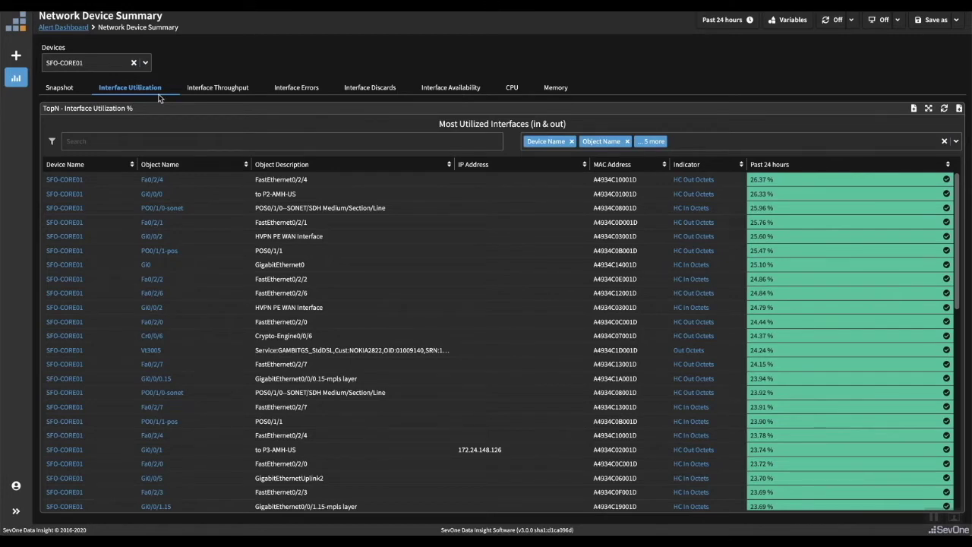
click(233, 89)
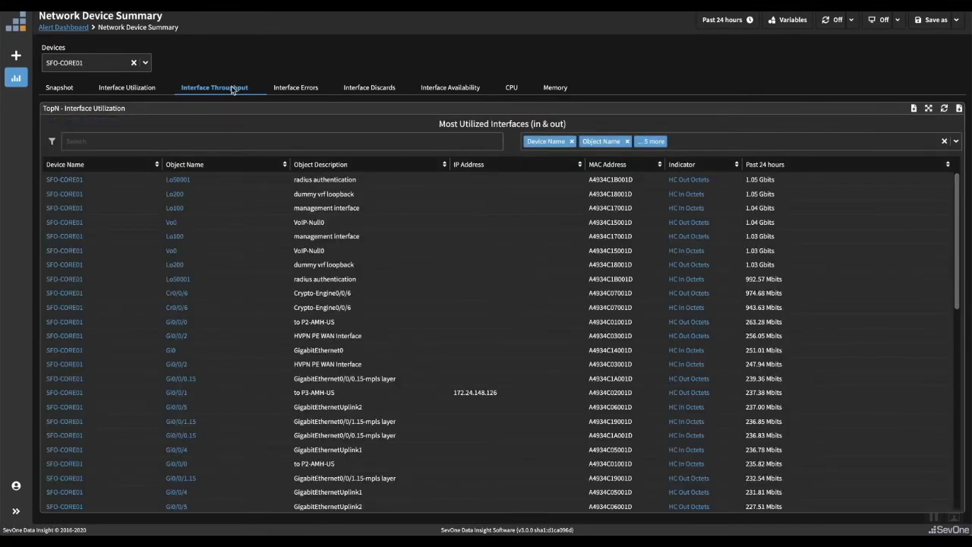
click(297, 88)
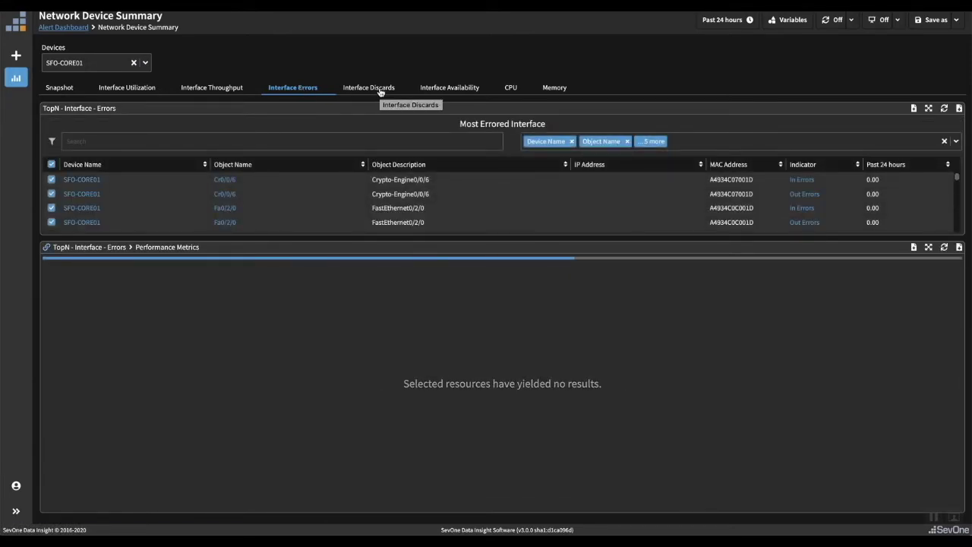
click(379, 89)
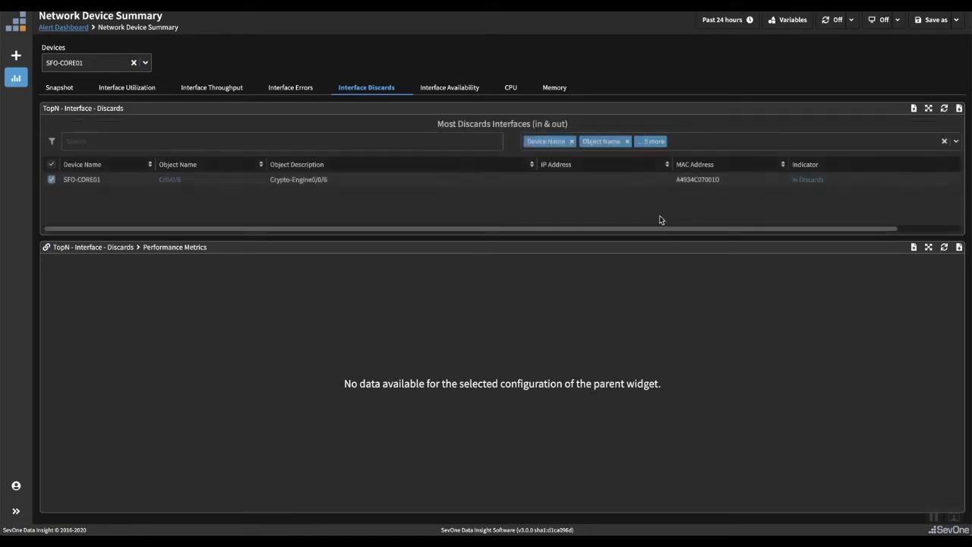
View the availability heatmap aggregated by Maximum, then by Minimum.
click(456, 90)
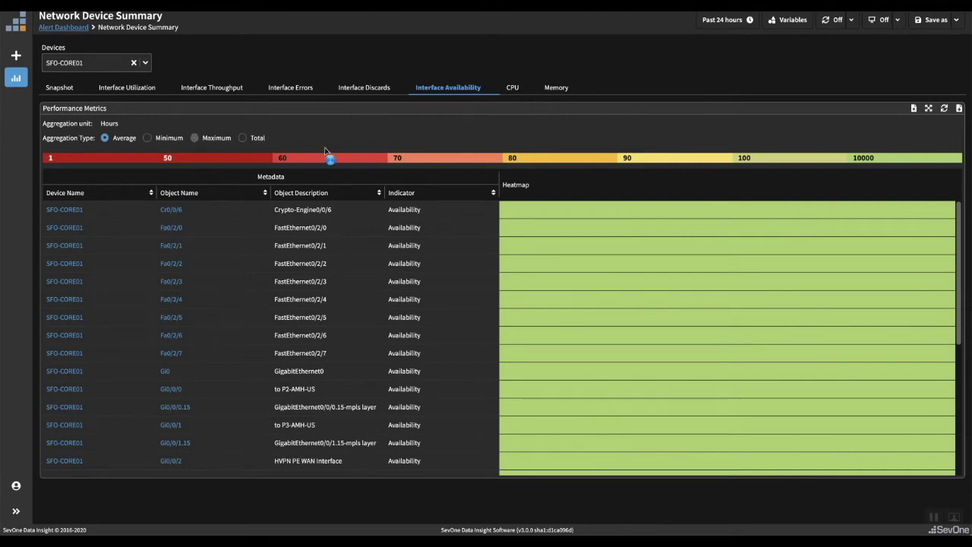
click(194, 137)
click(147, 137)
mouse_move(545, 215)
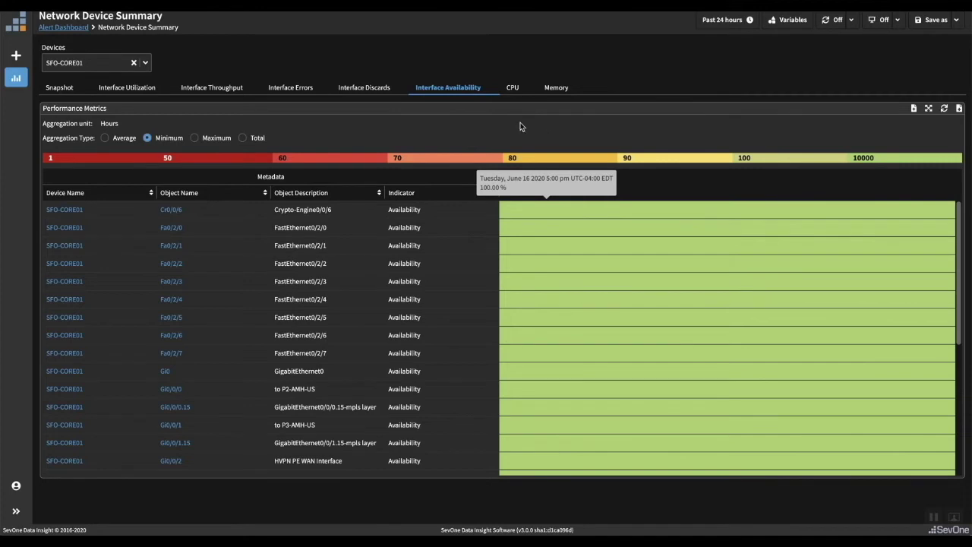
Check CPU and memory usage, ending on the CPU chart averaging 73.29%.
click(516, 89)
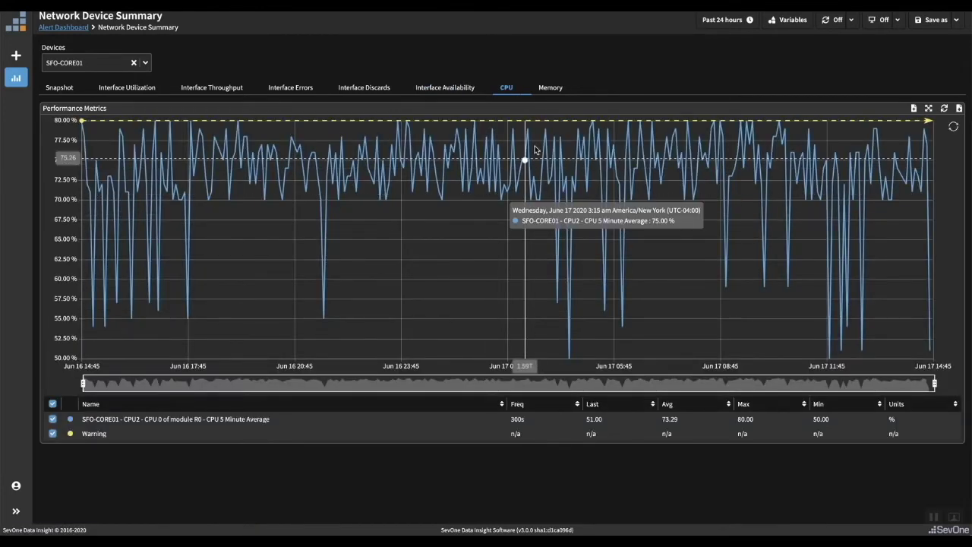
click(553, 89)
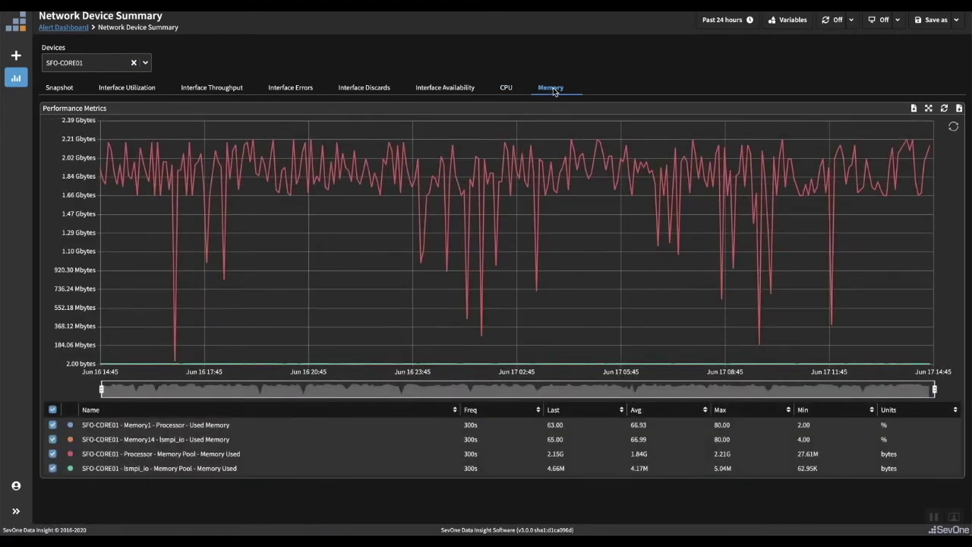
click(506, 88)
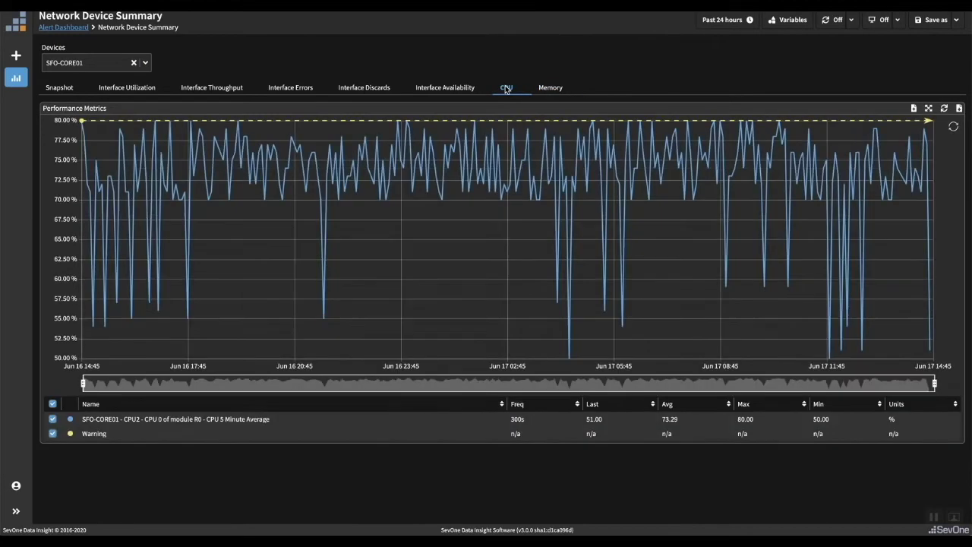
mouse_move(240, 218)
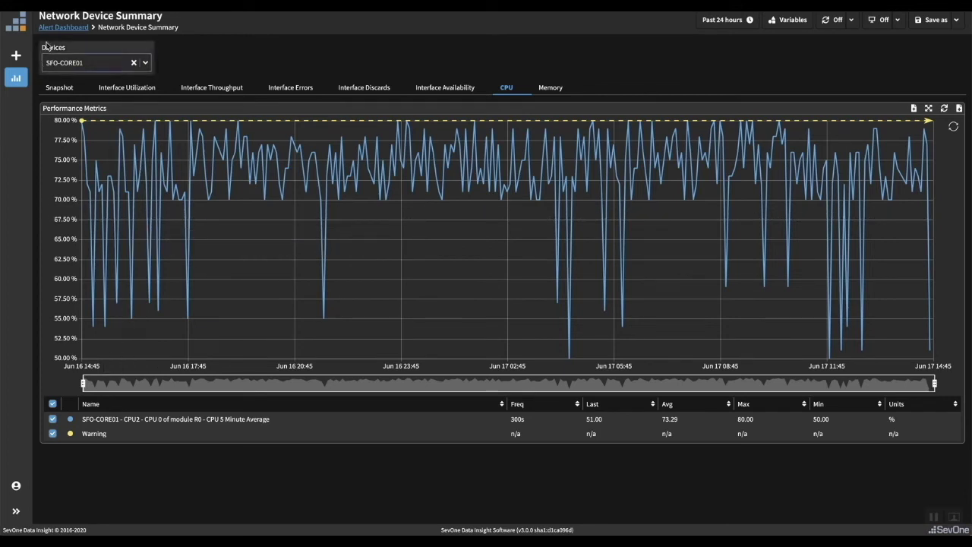
Return via the breadcrumb to the Alert Dashboard, still showing SFO-CORE01's 2 Emergency alerts.
click(64, 29)
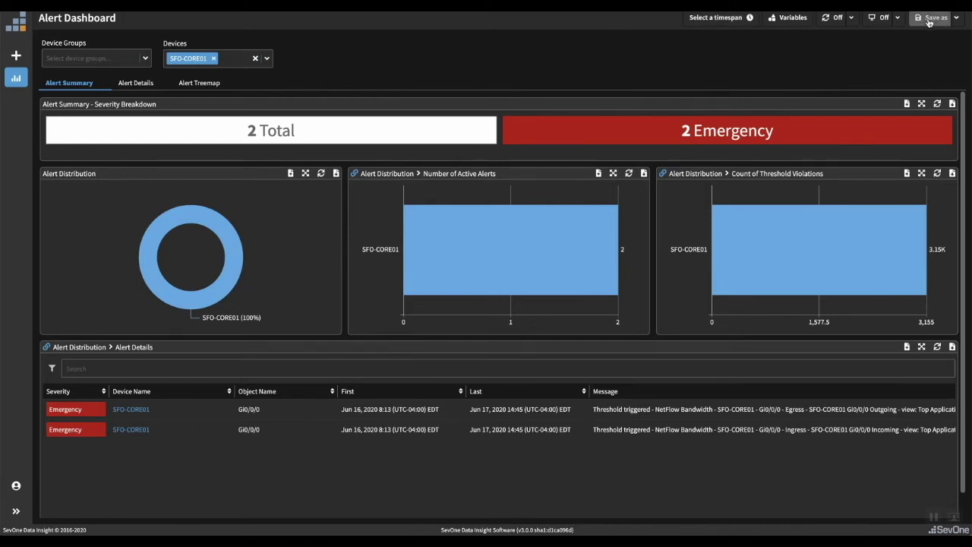
Save a copy named 'My Alert Dashboard' and put it into edit mode.
click(928, 22)
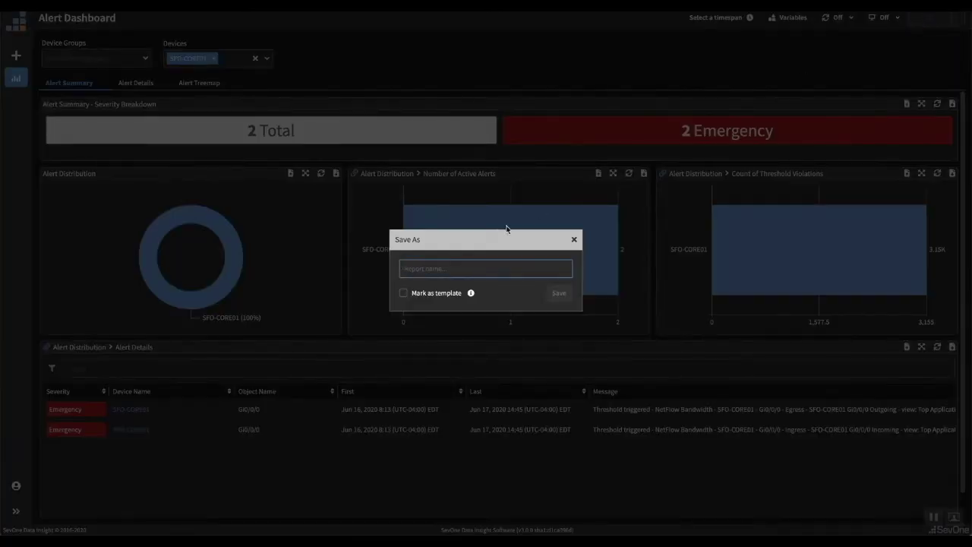
text(T)
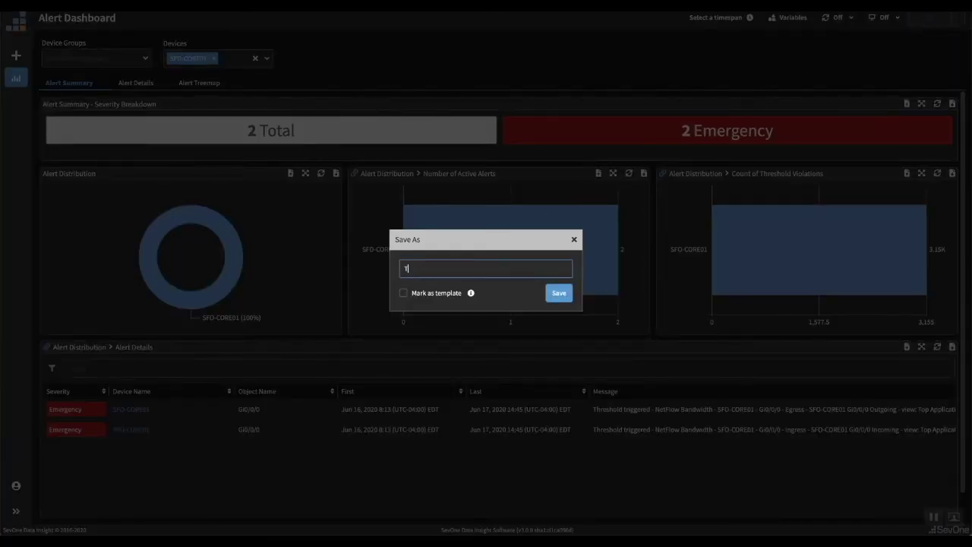
key(BackSpace)
text(My Alert Dashboard)
click(561, 294)
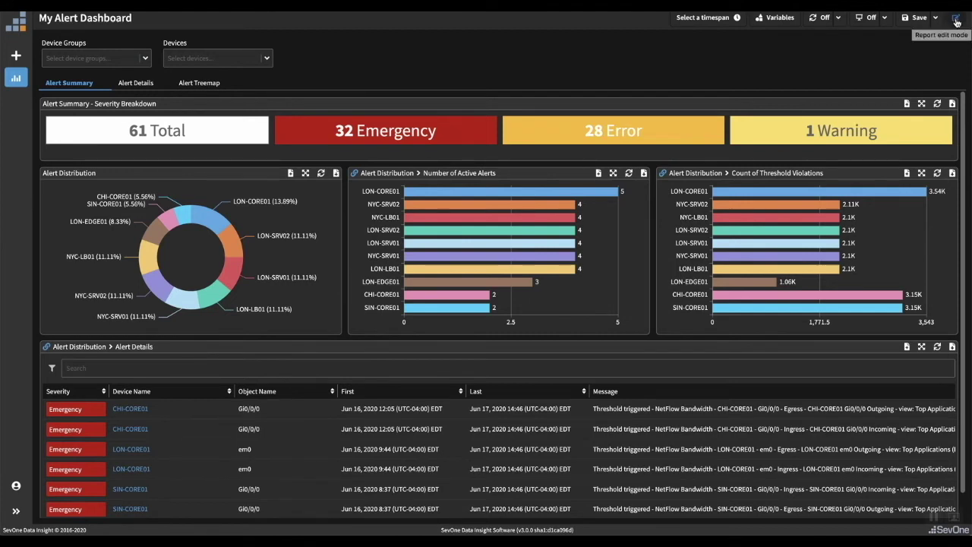
click(956, 21)
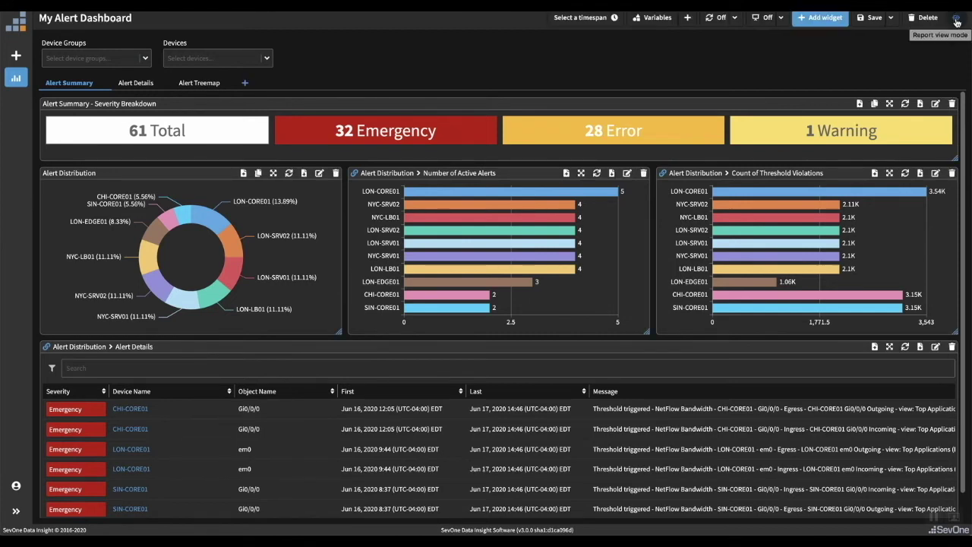
Delete the Alert Details, Count of Threshold Violations and Number of Active Alerts widgets.
click(957, 22)
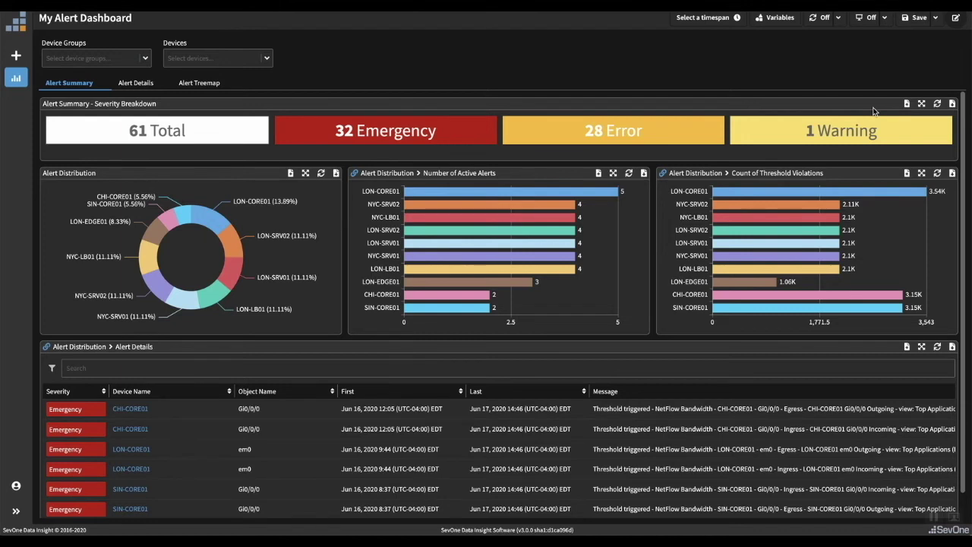
click(956, 18)
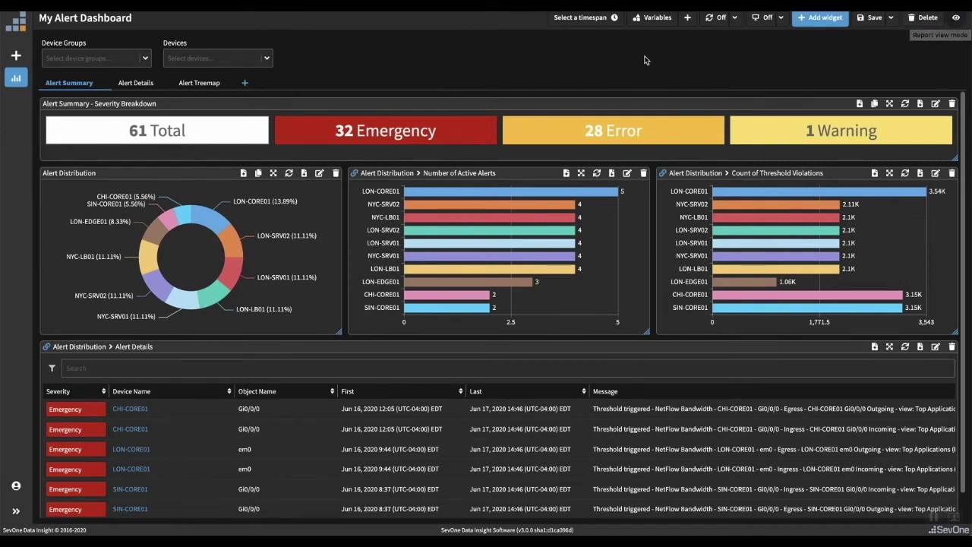
click(820, 363)
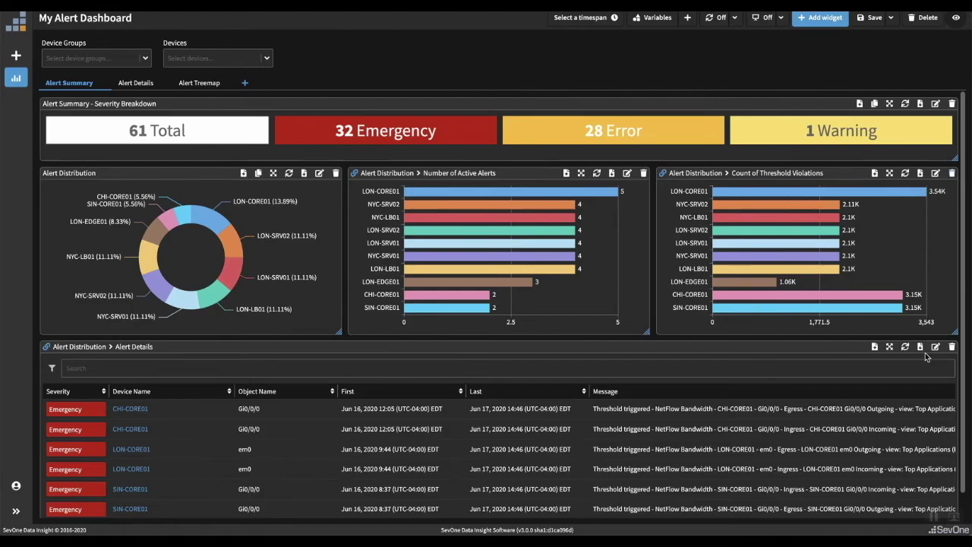
click(952, 347)
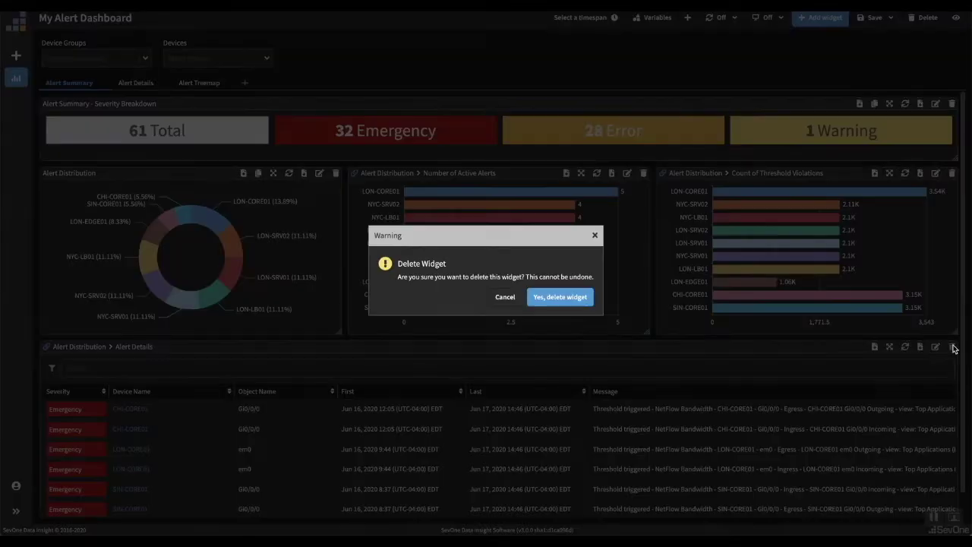
click(558, 296)
click(960, 175)
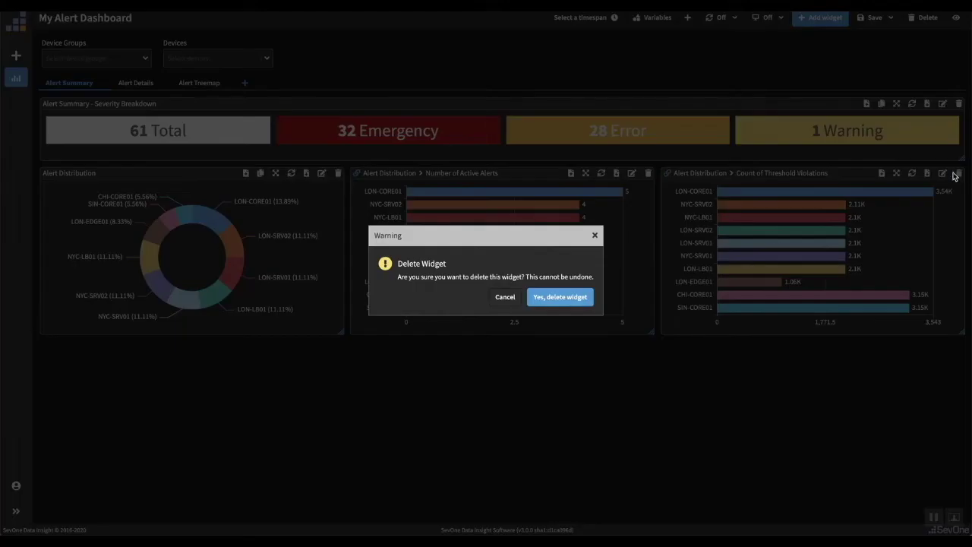
click(557, 296)
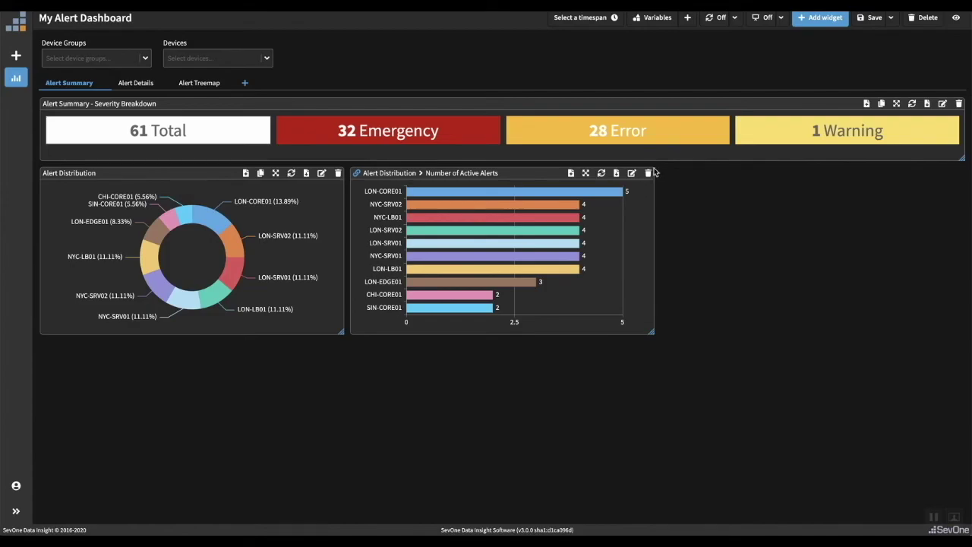
click(647, 173)
click(571, 303)
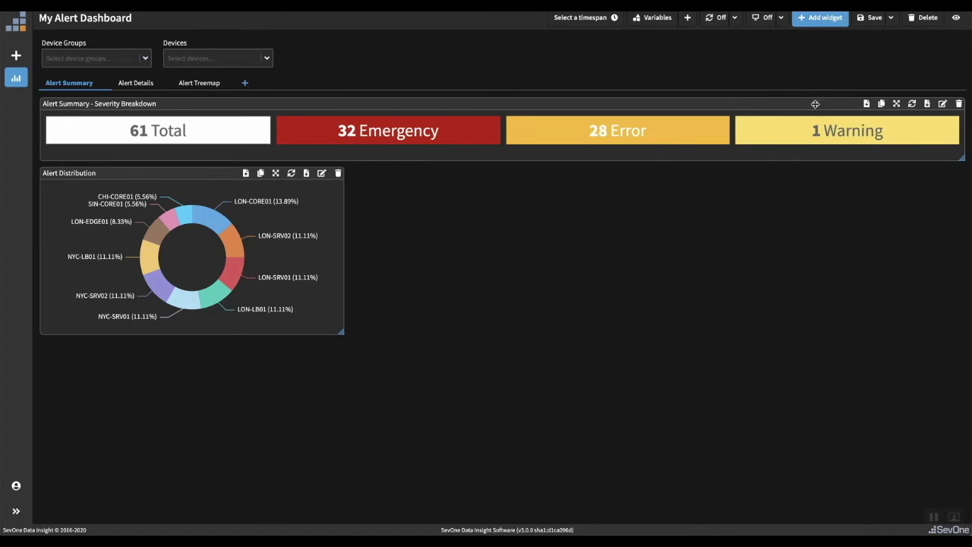
click(818, 21)
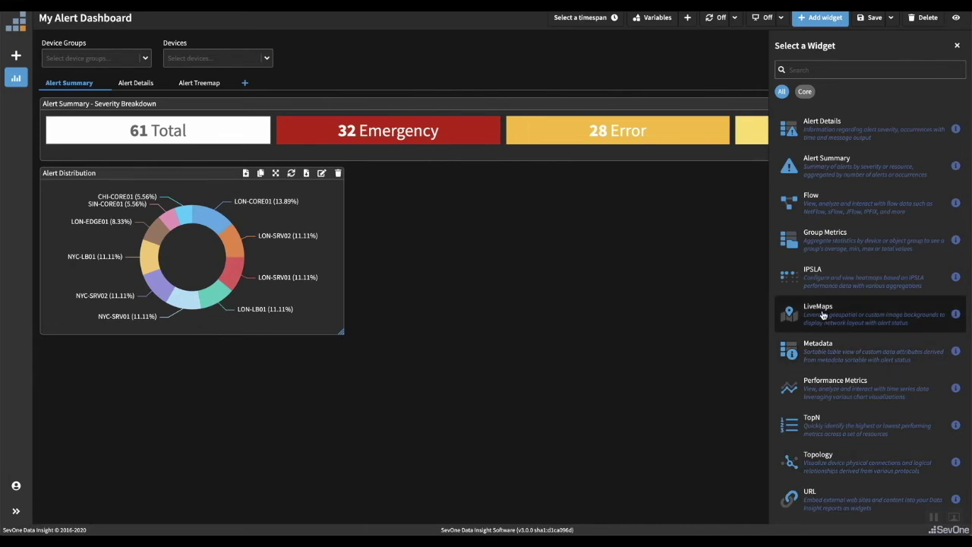
drag(821, 315, 566, 333)
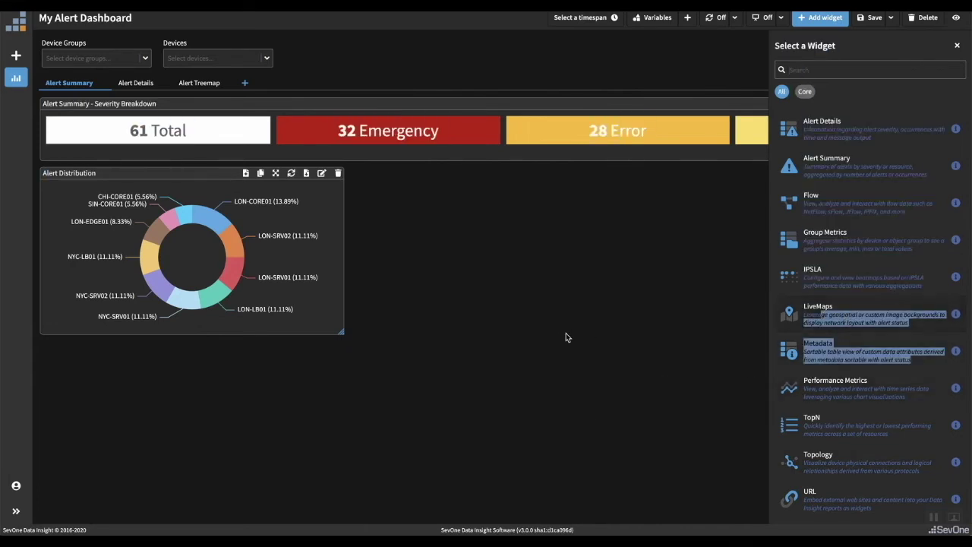
click(434, 297)
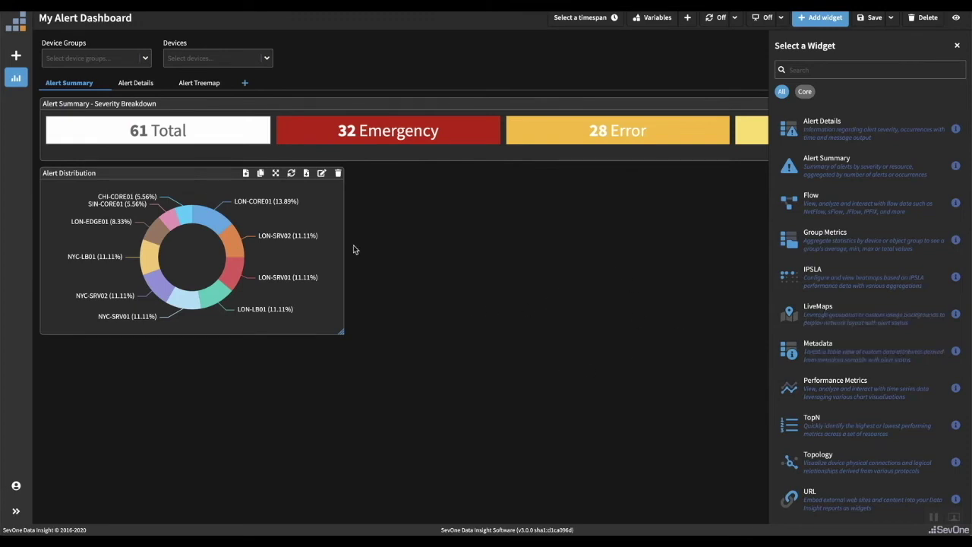
click(957, 46)
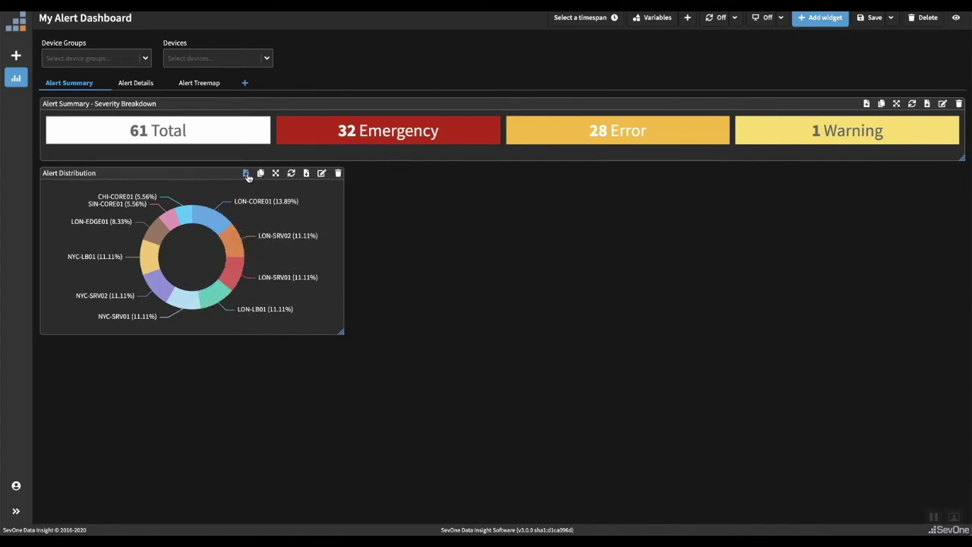
Add donut-linked Alert Details and Alert Summary widgets, placing Alert Summary right of the donut.
click(246, 174)
click(267, 188)
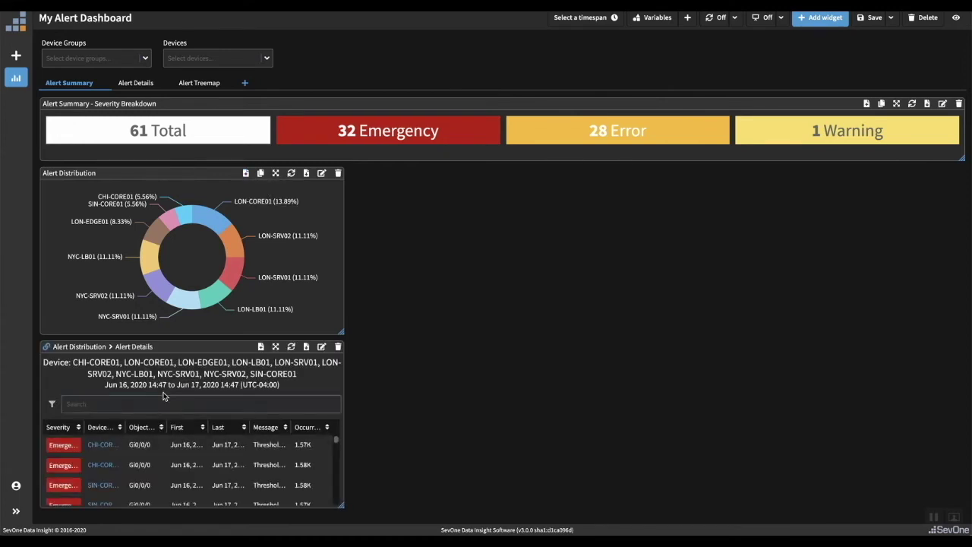
drag(338, 353, 535, 218)
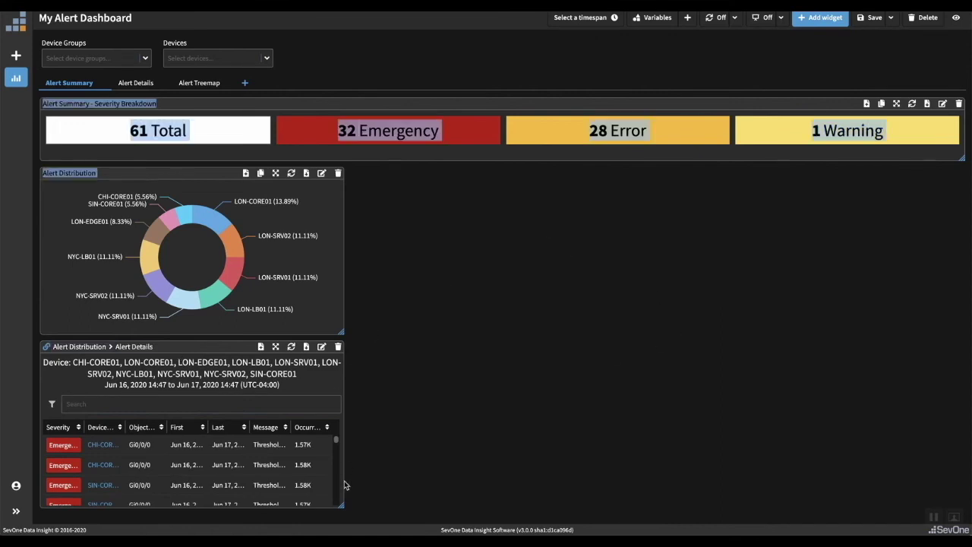
click(260, 174)
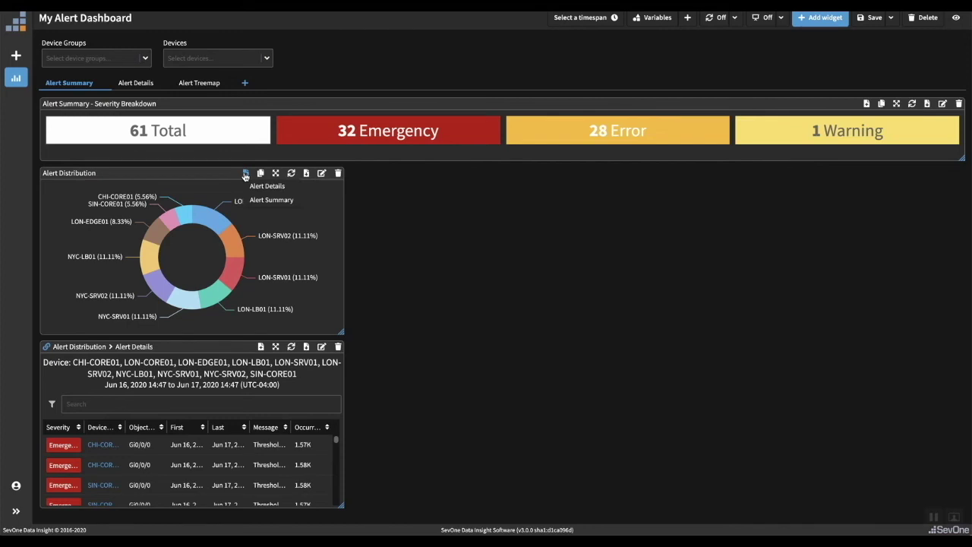
click(285, 204)
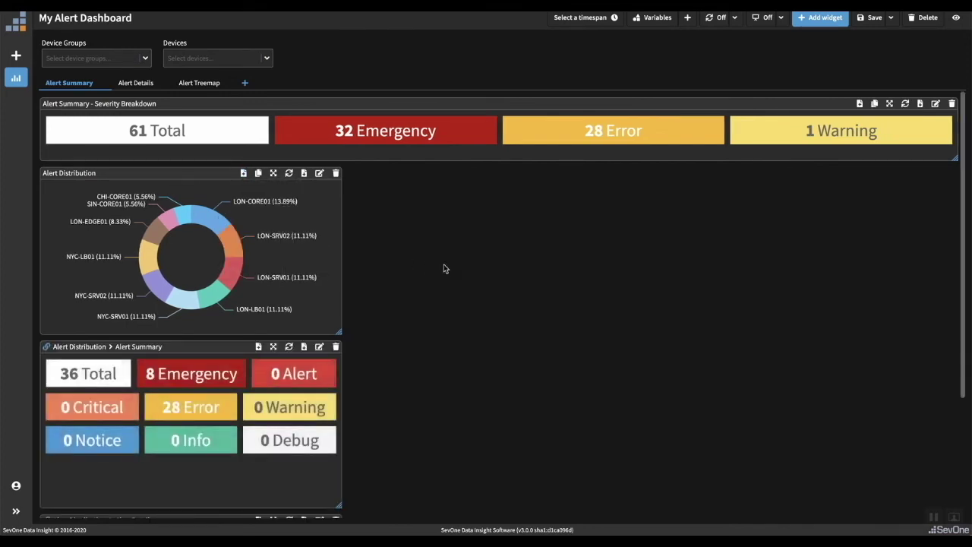
scroll(443, 263, down, 2)
drag(196, 252, 532, 176)
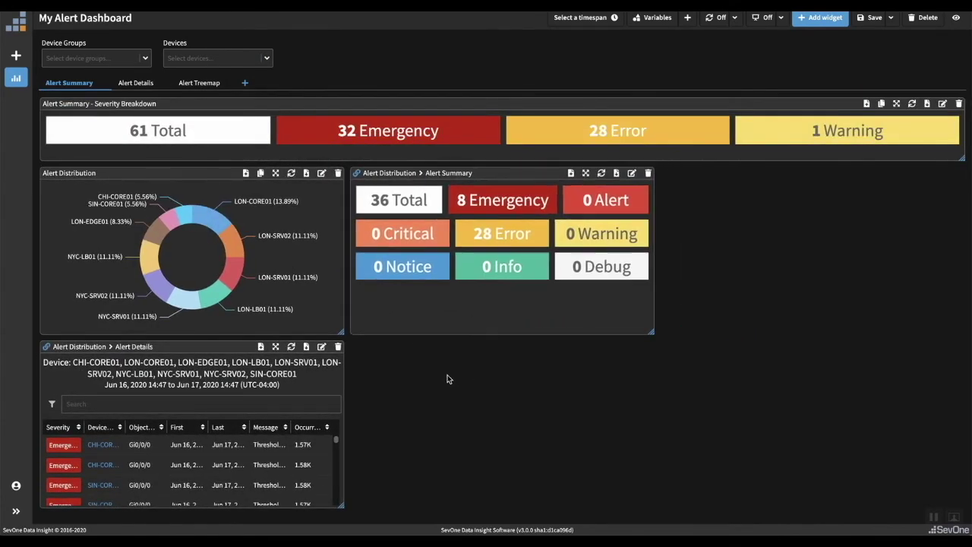
Test the linked filtering with LON-CORE01, then clear it to show all devices.
click(212, 226)
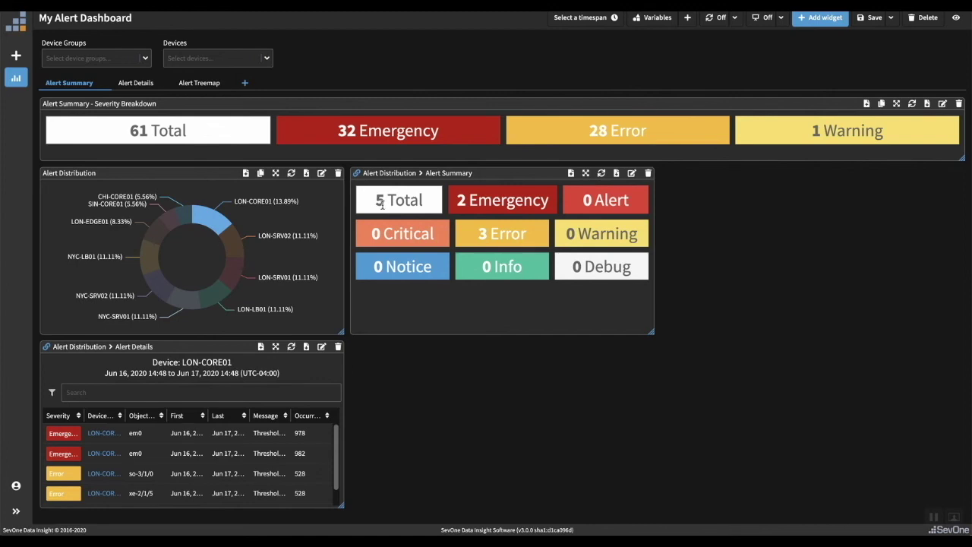
mouse_move(209, 226)
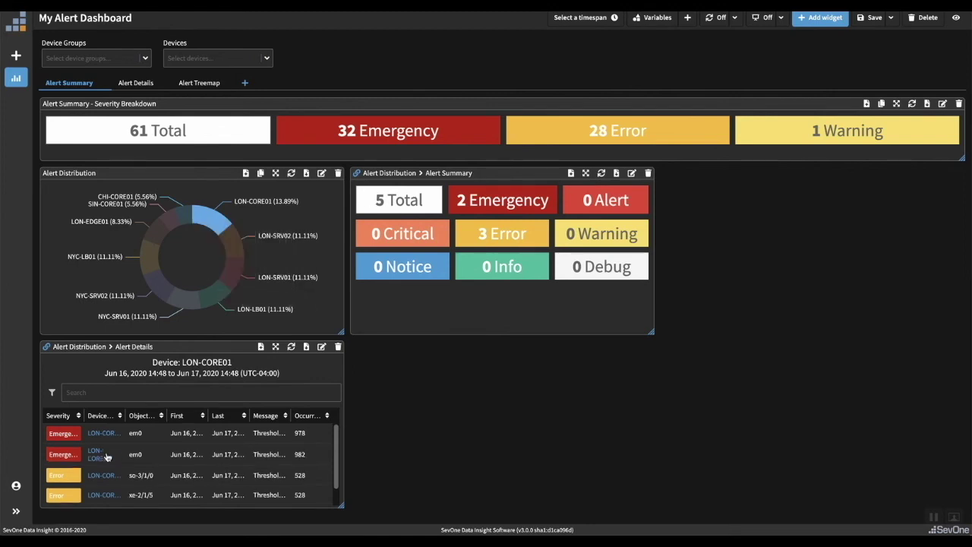
click(213, 234)
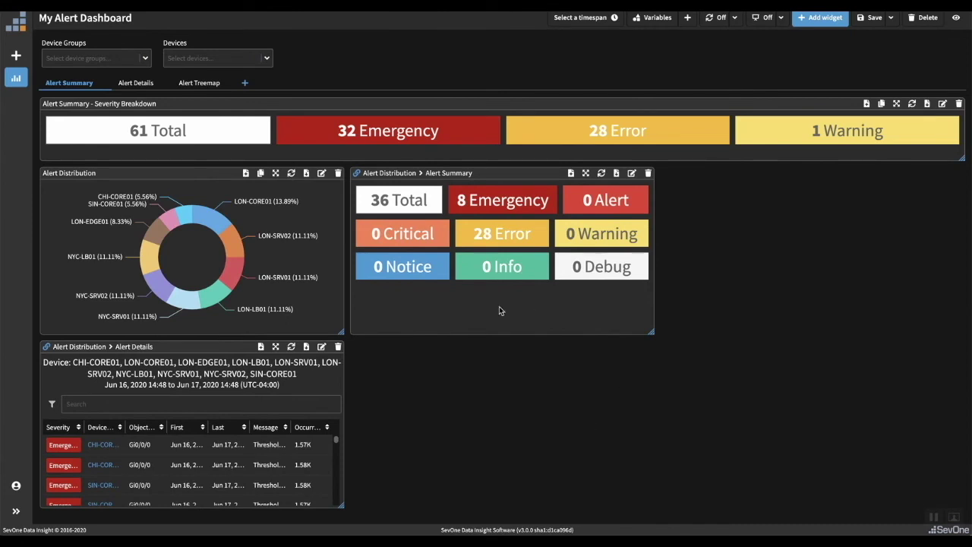
click(261, 175)
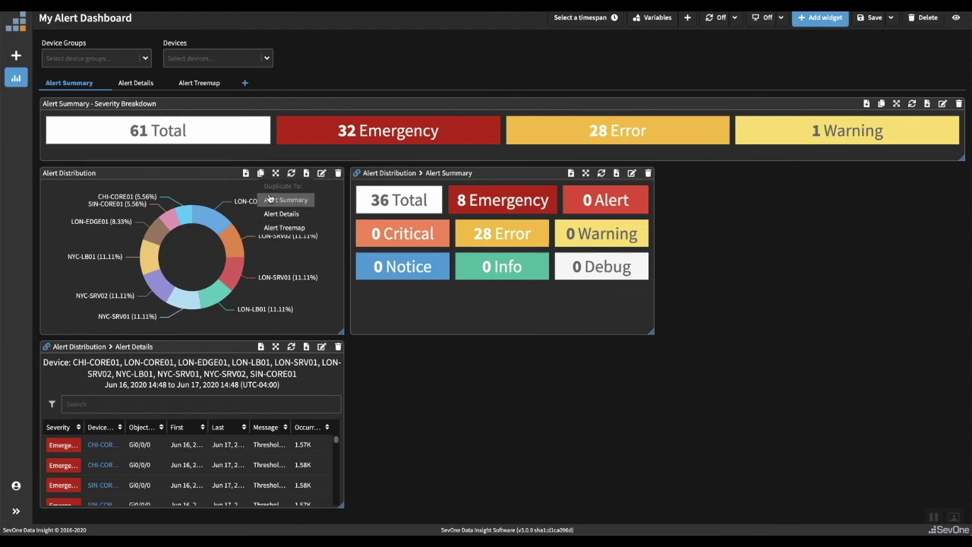
Add a new Untitled Section 4 tab holding a LiveMaps world-map widget.
click(244, 83)
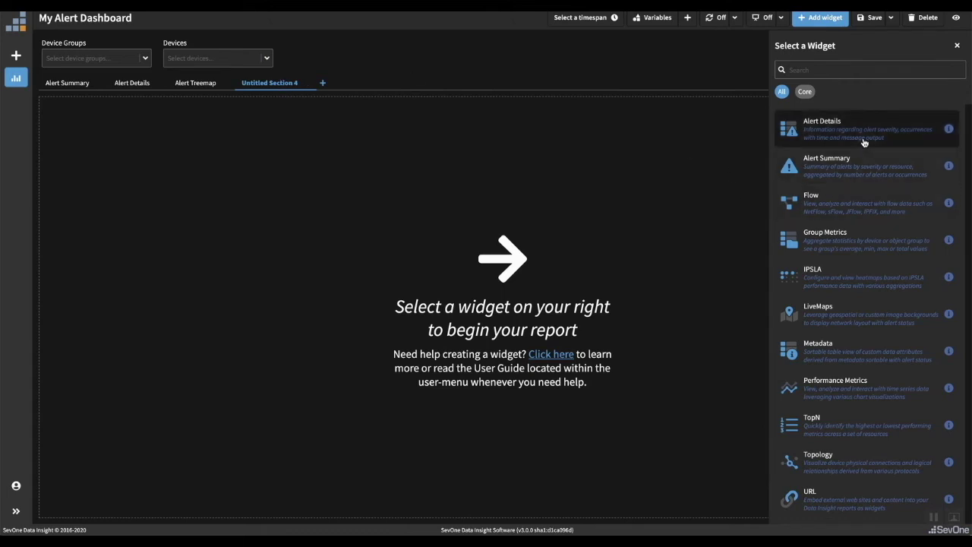
click(829, 314)
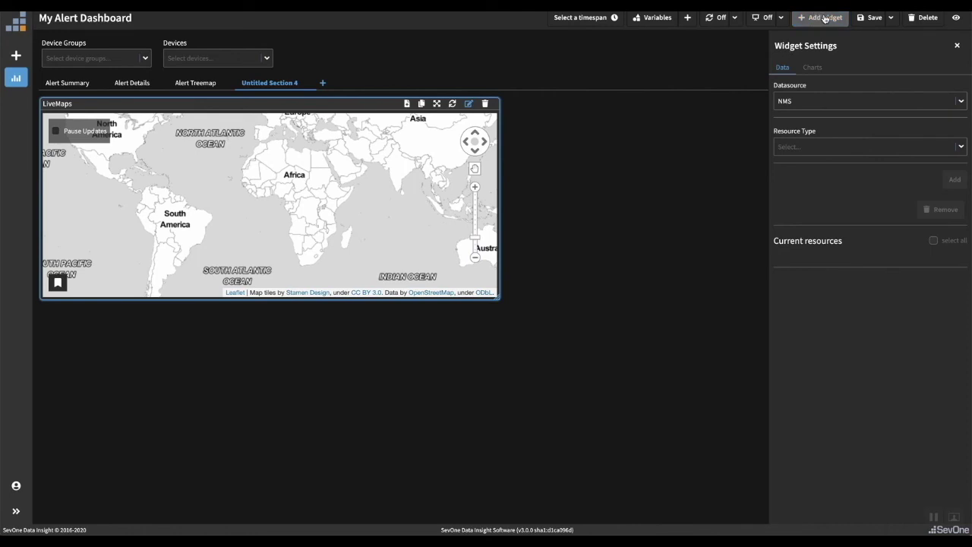
Set the LiveMaps resource type to Device and add CHI-CORE01 to the map.
click(847, 151)
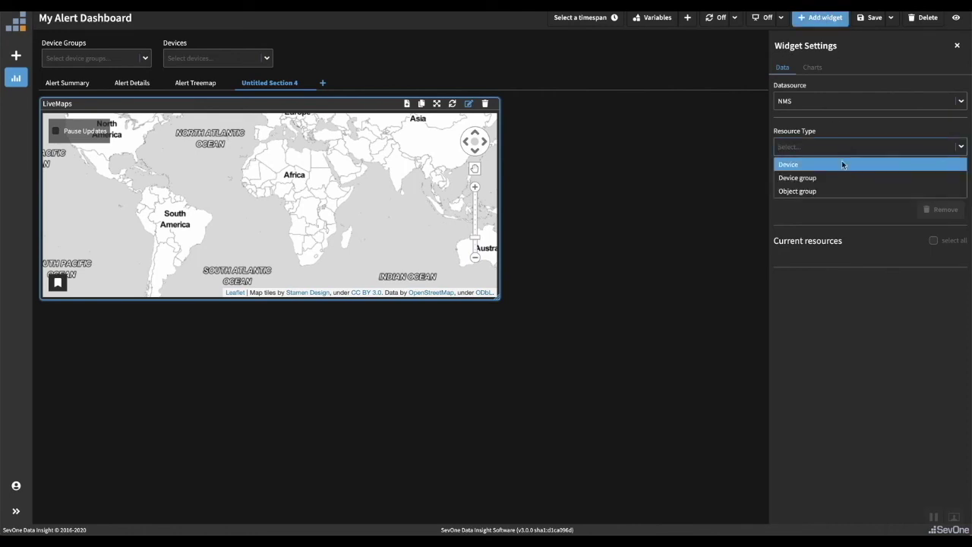
click(842, 165)
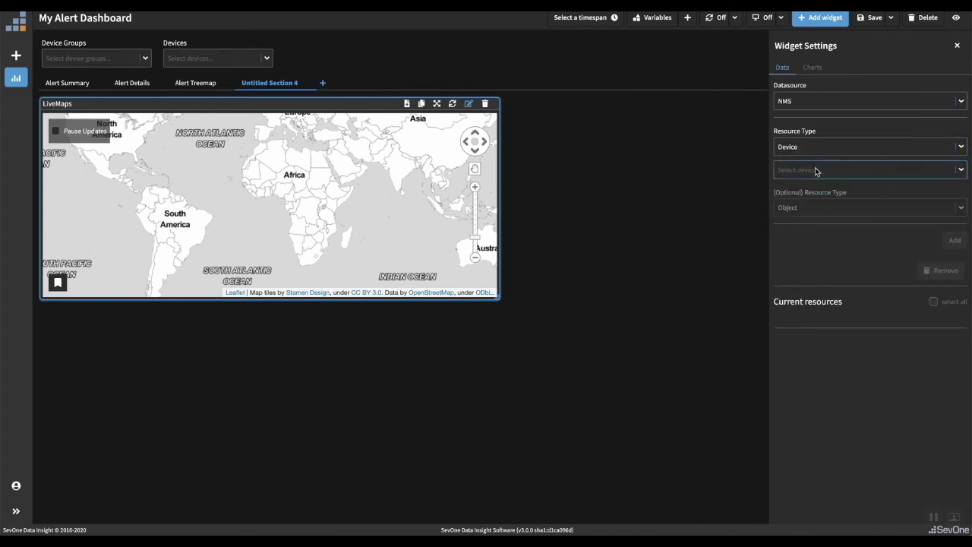
click(817, 170)
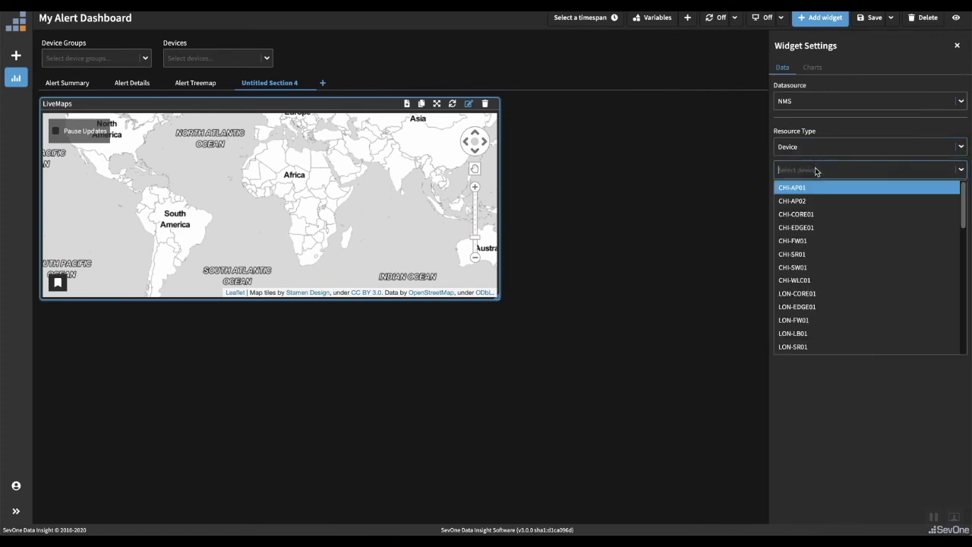
click(816, 216)
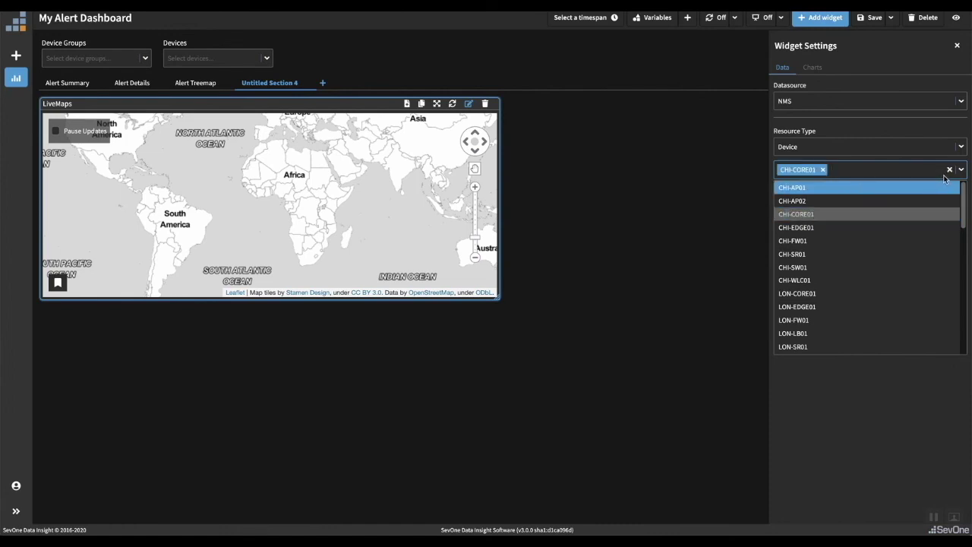
click(902, 448)
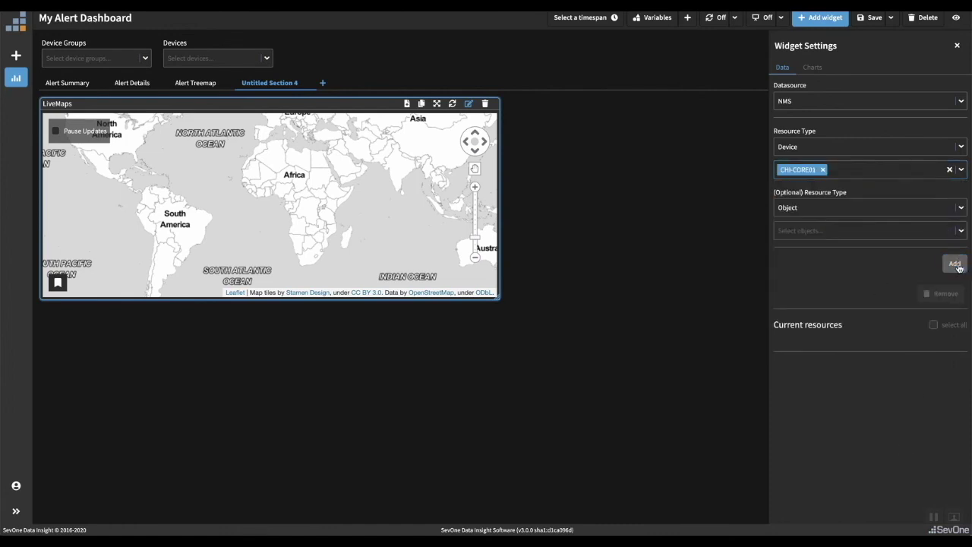
click(958, 266)
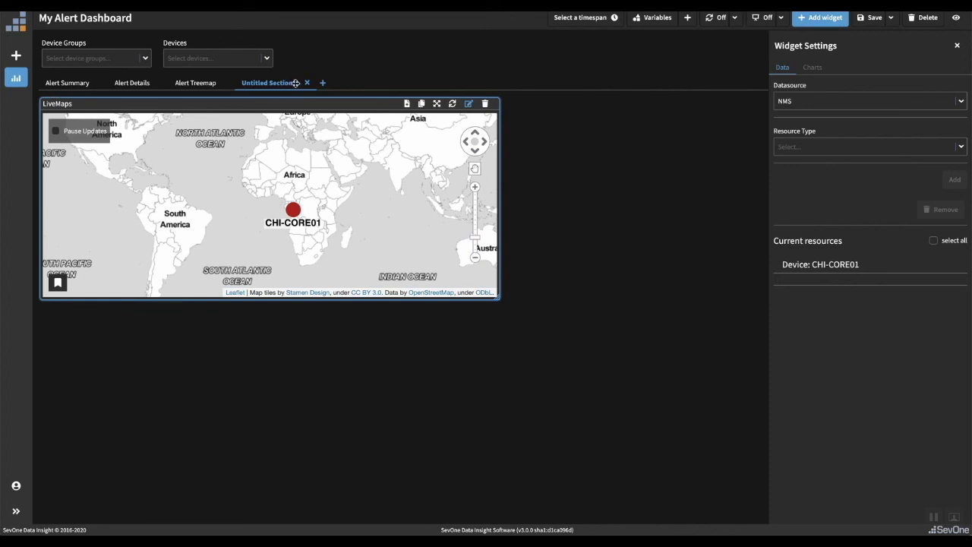
double_click(295, 83)
Rename Untitled Section 4 to 'My Tab' and copy the Alert Distribution donut into it.
text(d)
text(My Tab)
click(72, 82)
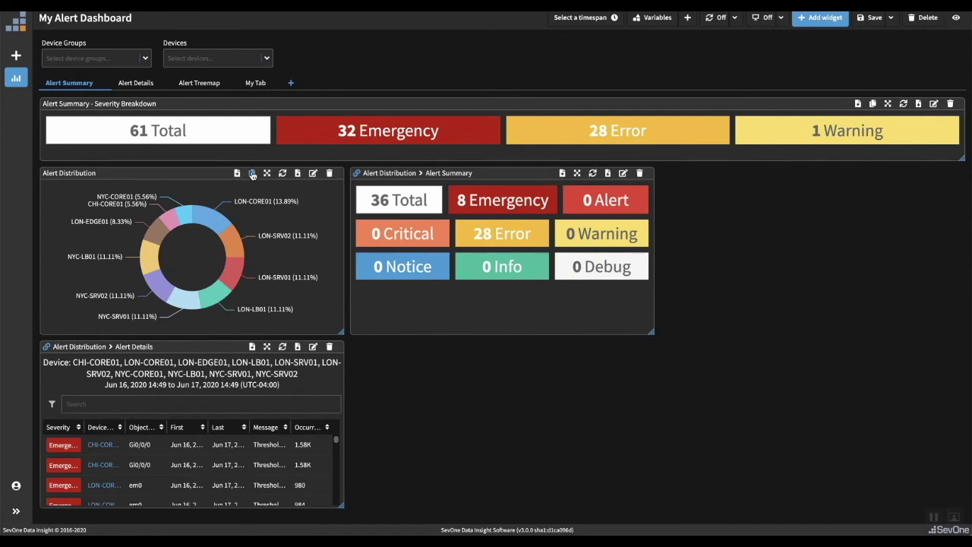
click(252, 174)
click(267, 242)
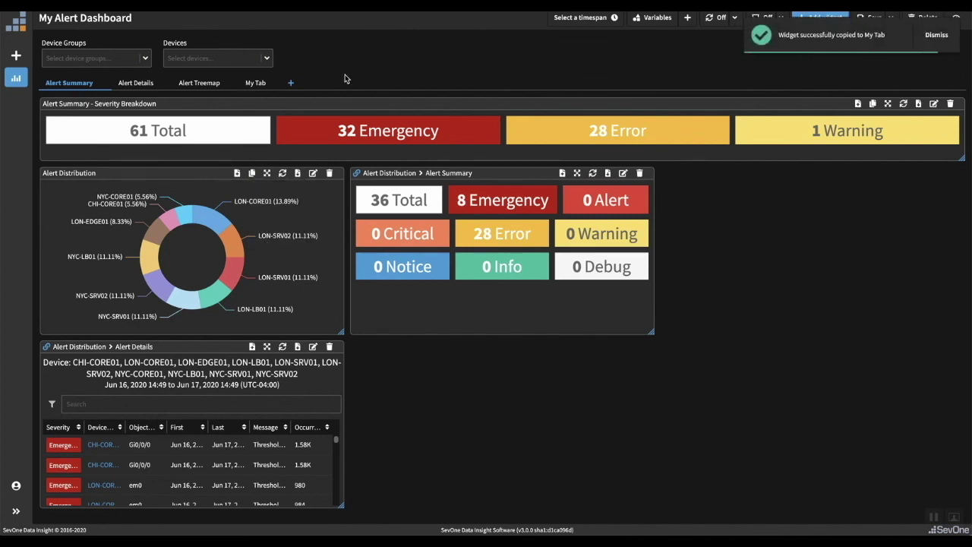
click(254, 82)
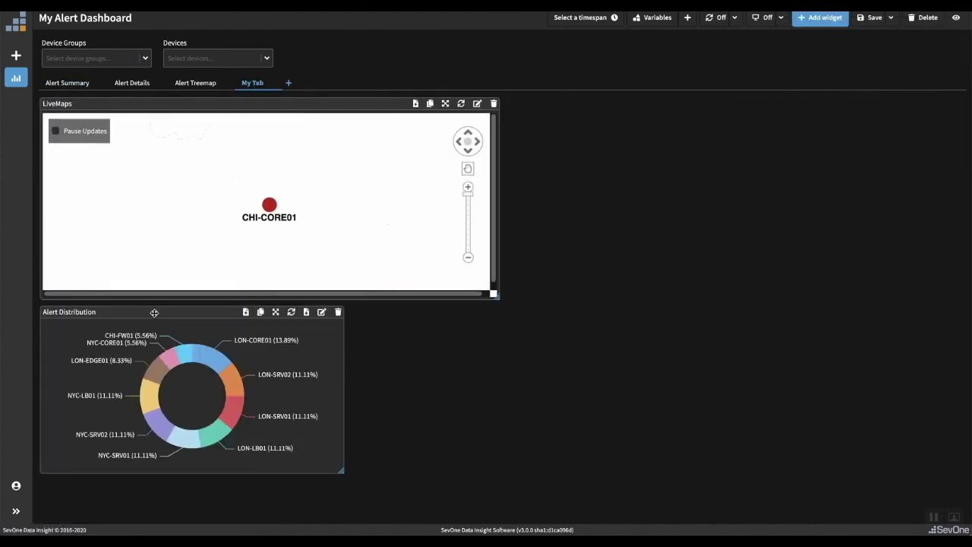
Place the LiveMaps widget right of the donut, and stretch Alert Details to full width.
drag(205, 103, 592, 92)
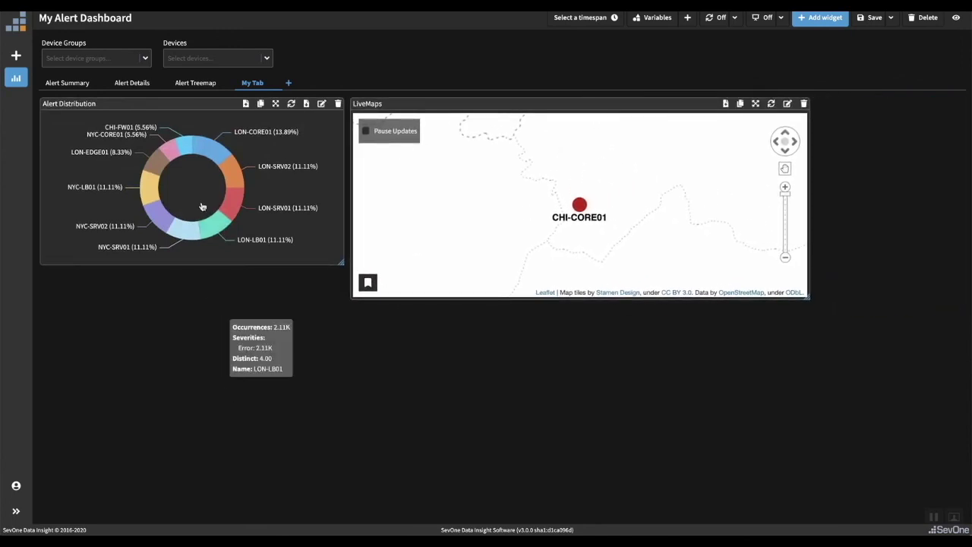
click(70, 83)
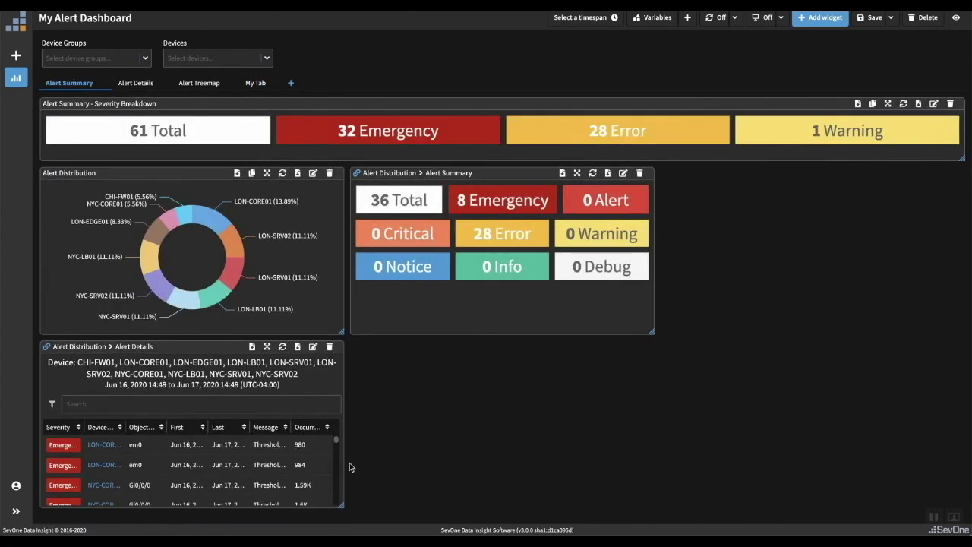
drag(342, 506, 962, 504)
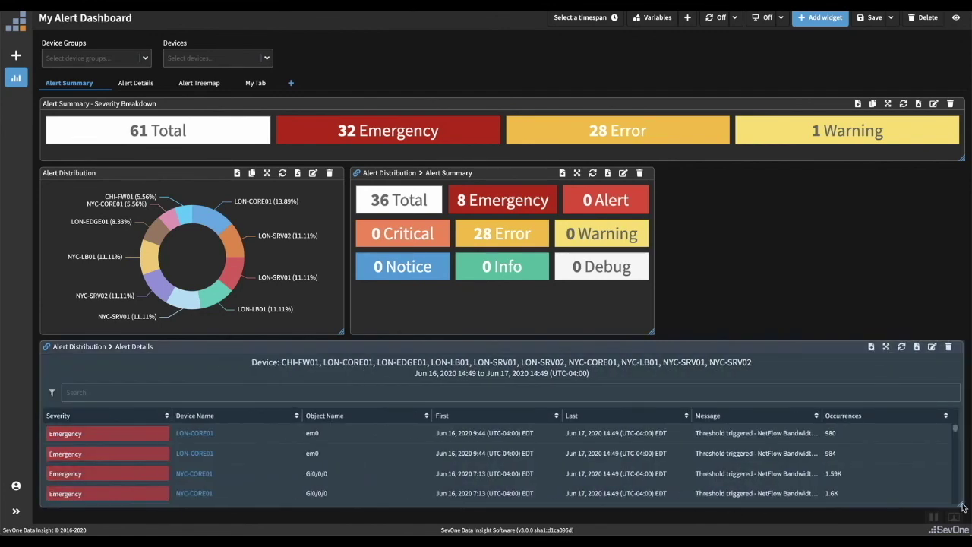